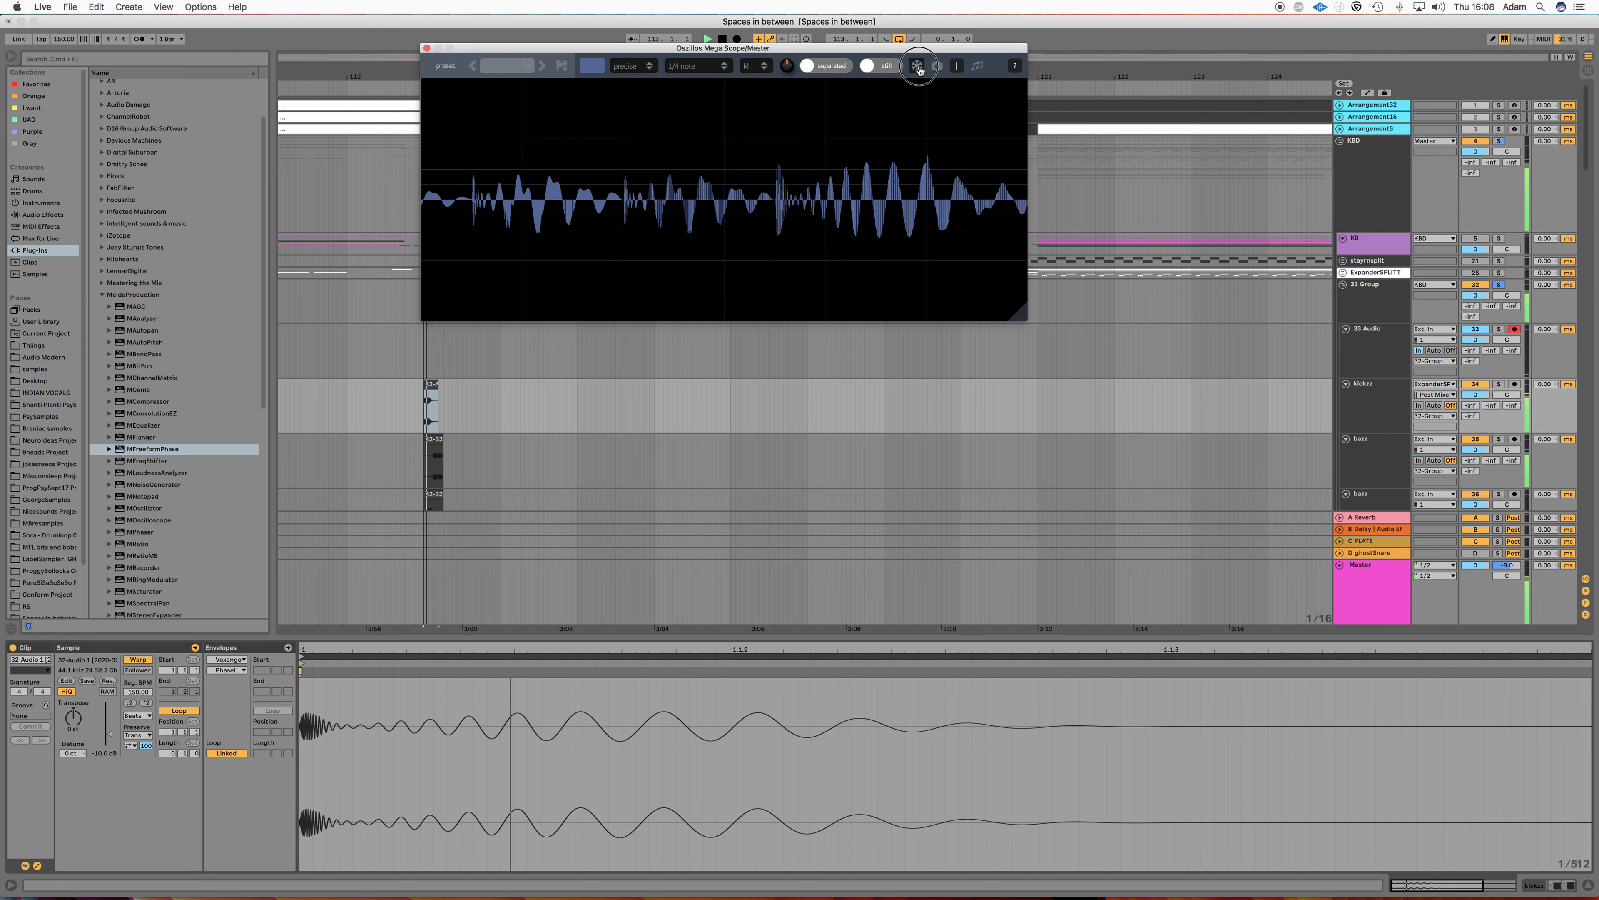
Step: Solo the kickzz and 33 Audio tracks and play the loop to view their waveform in the oscilloscope
key(space)
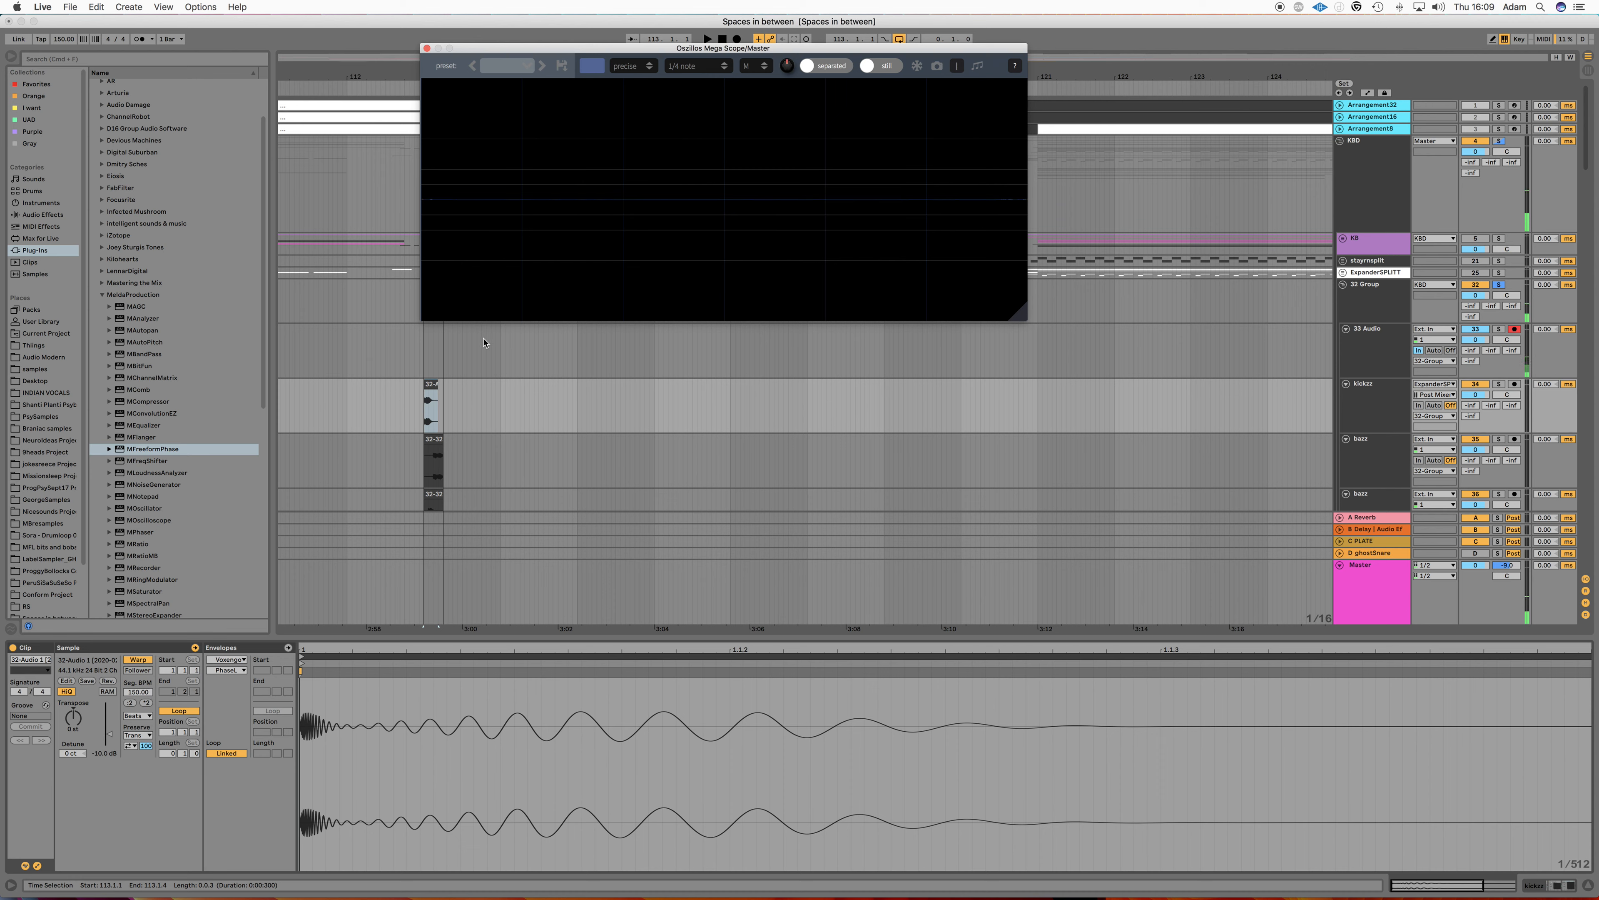
click(1501, 385)
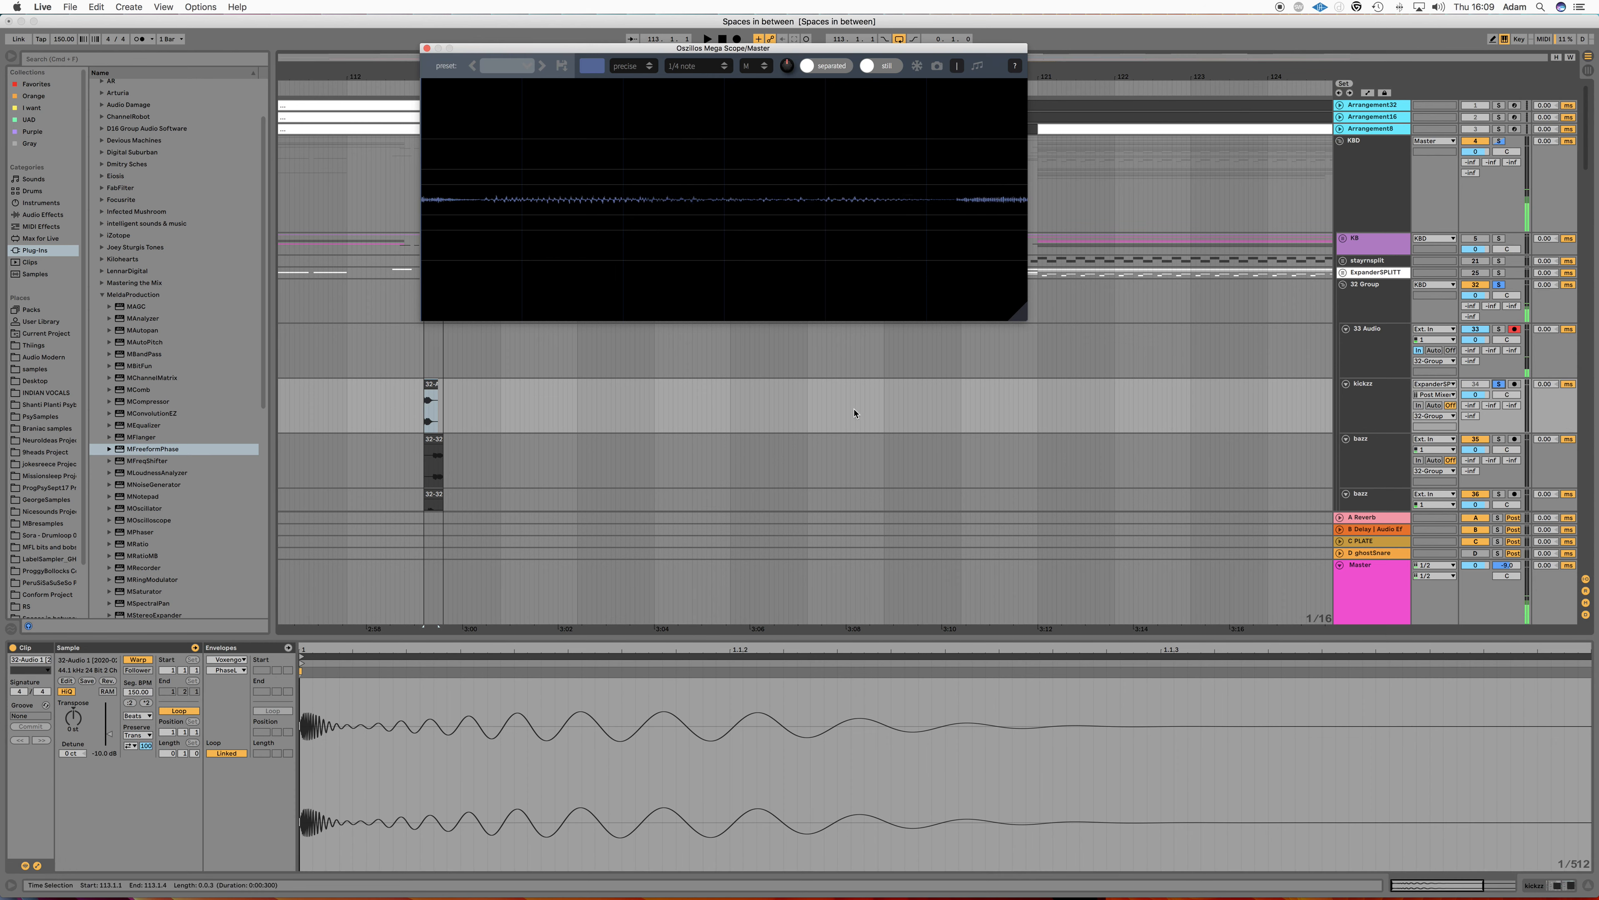
key(space)
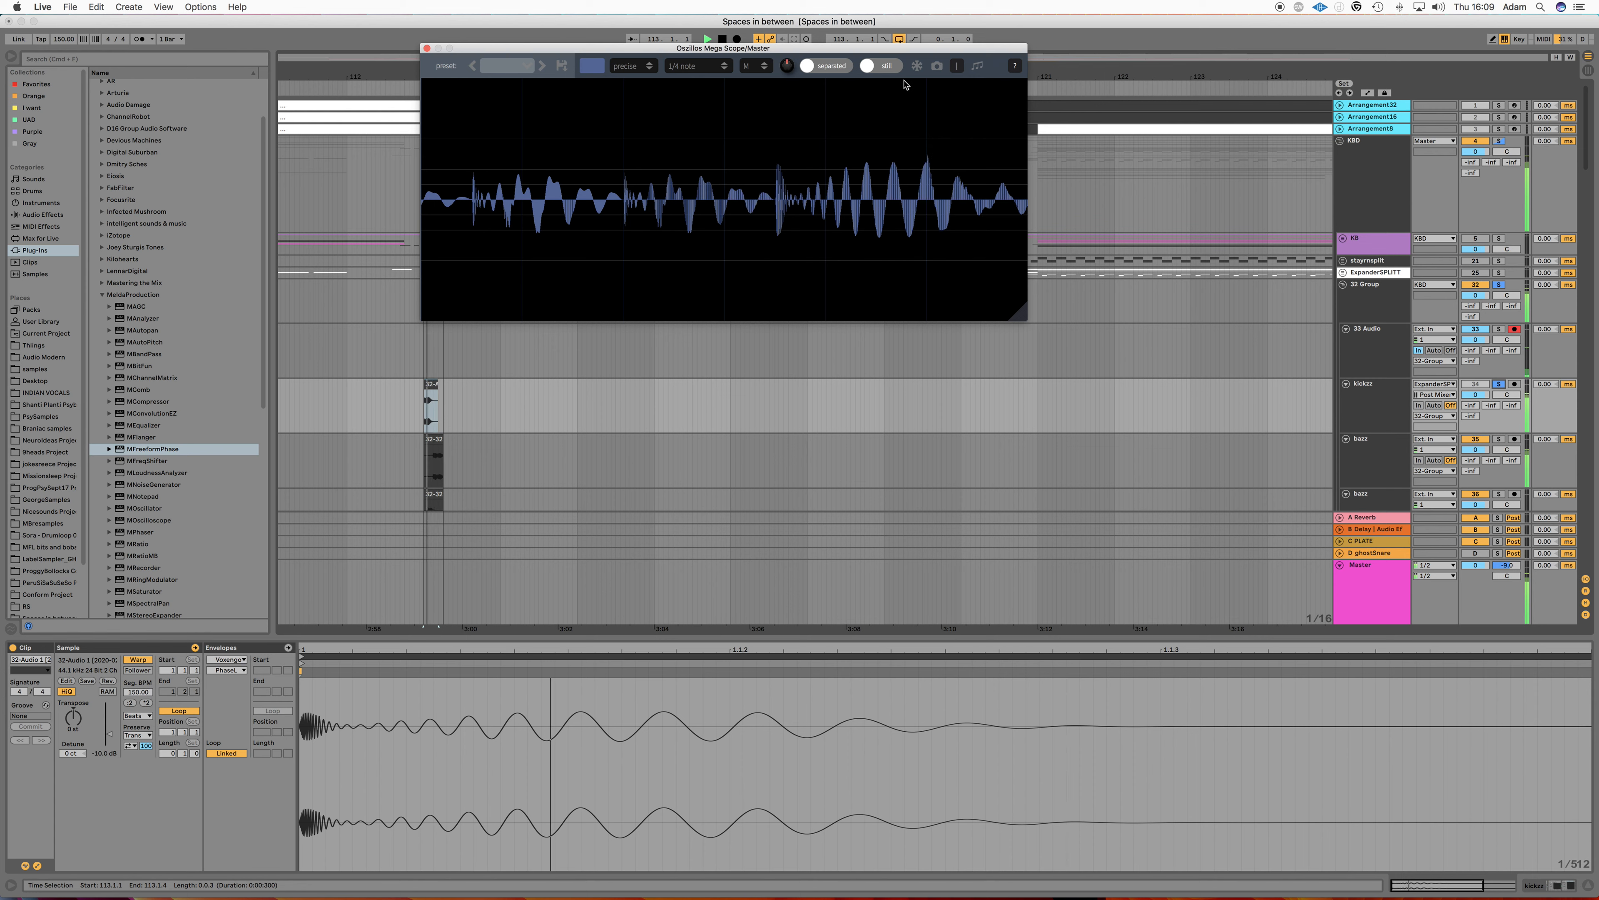
click(1499, 329)
click(1500, 286)
key(space)
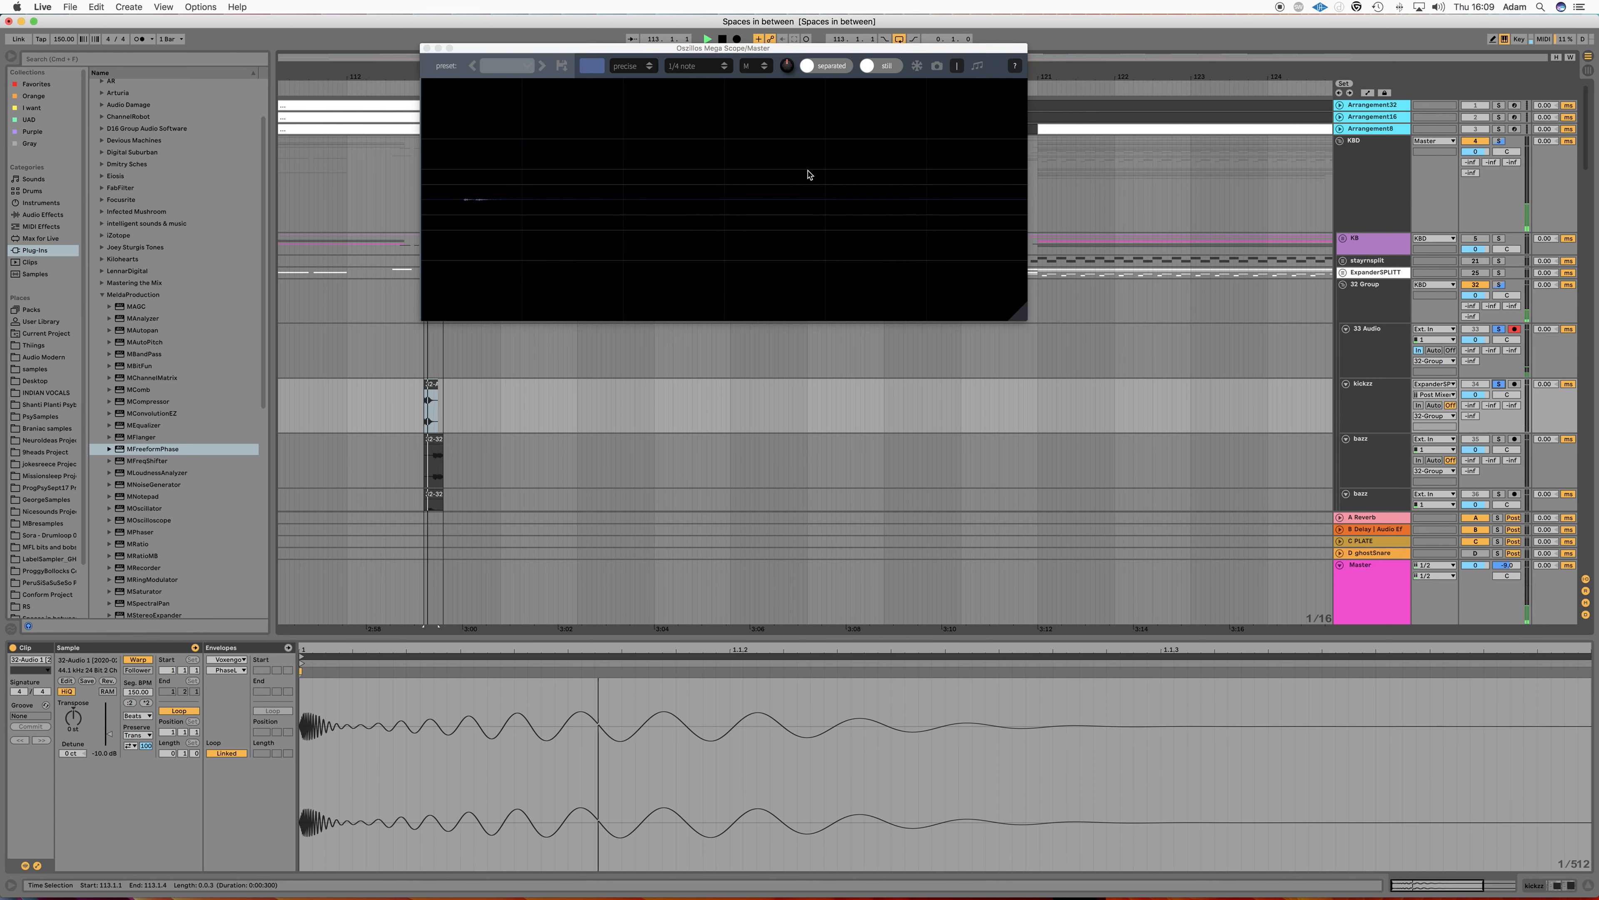
click(916, 66)
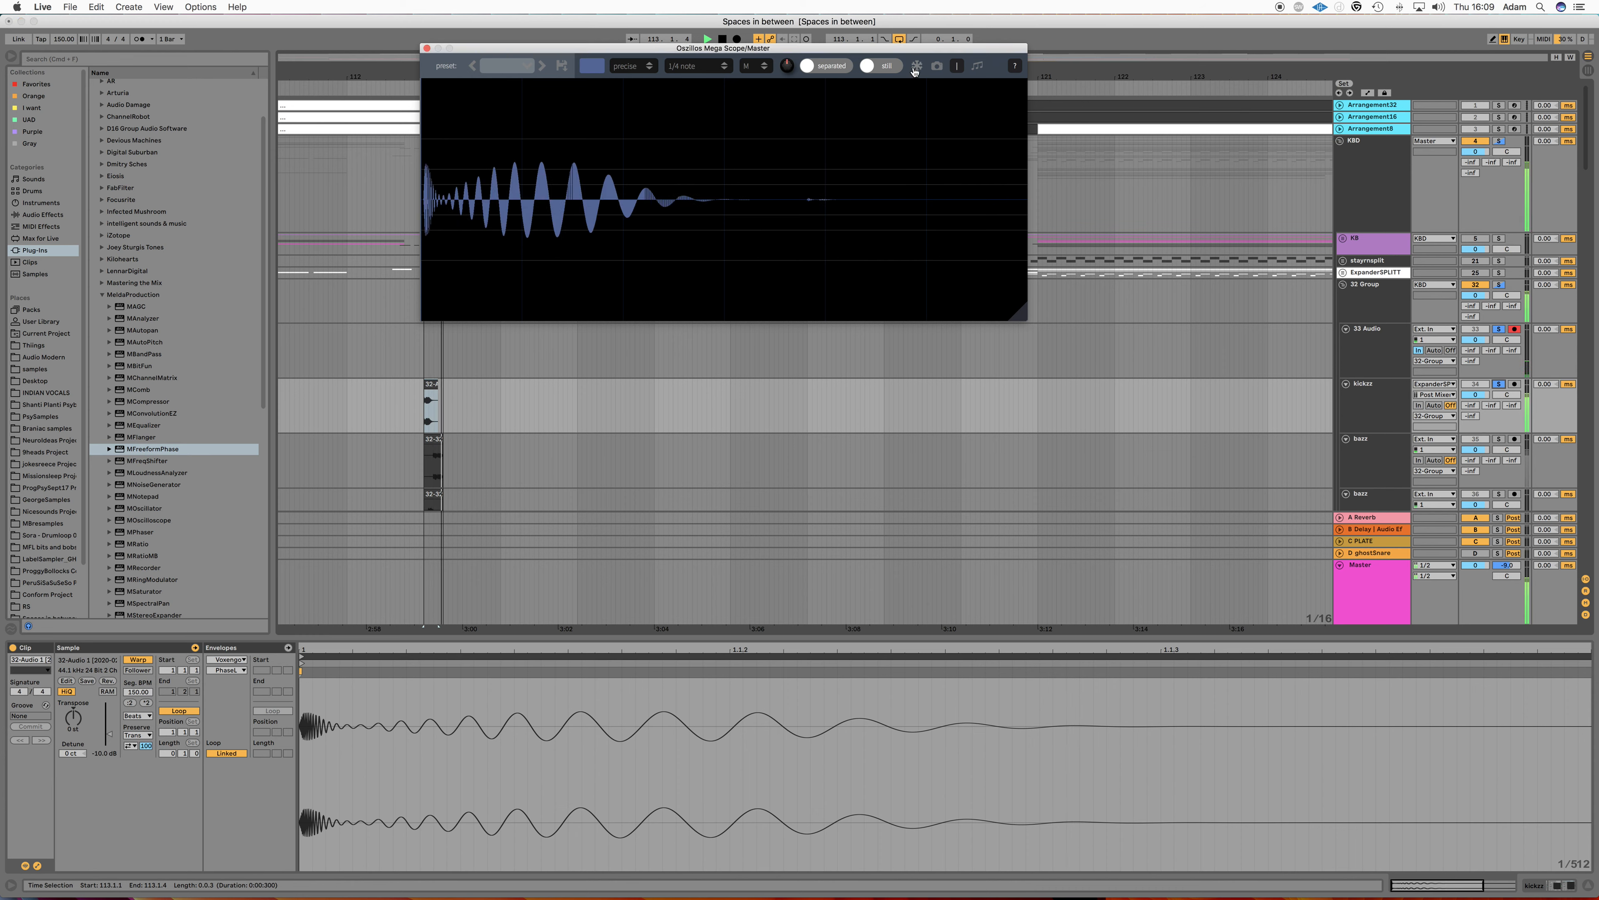
key(space)
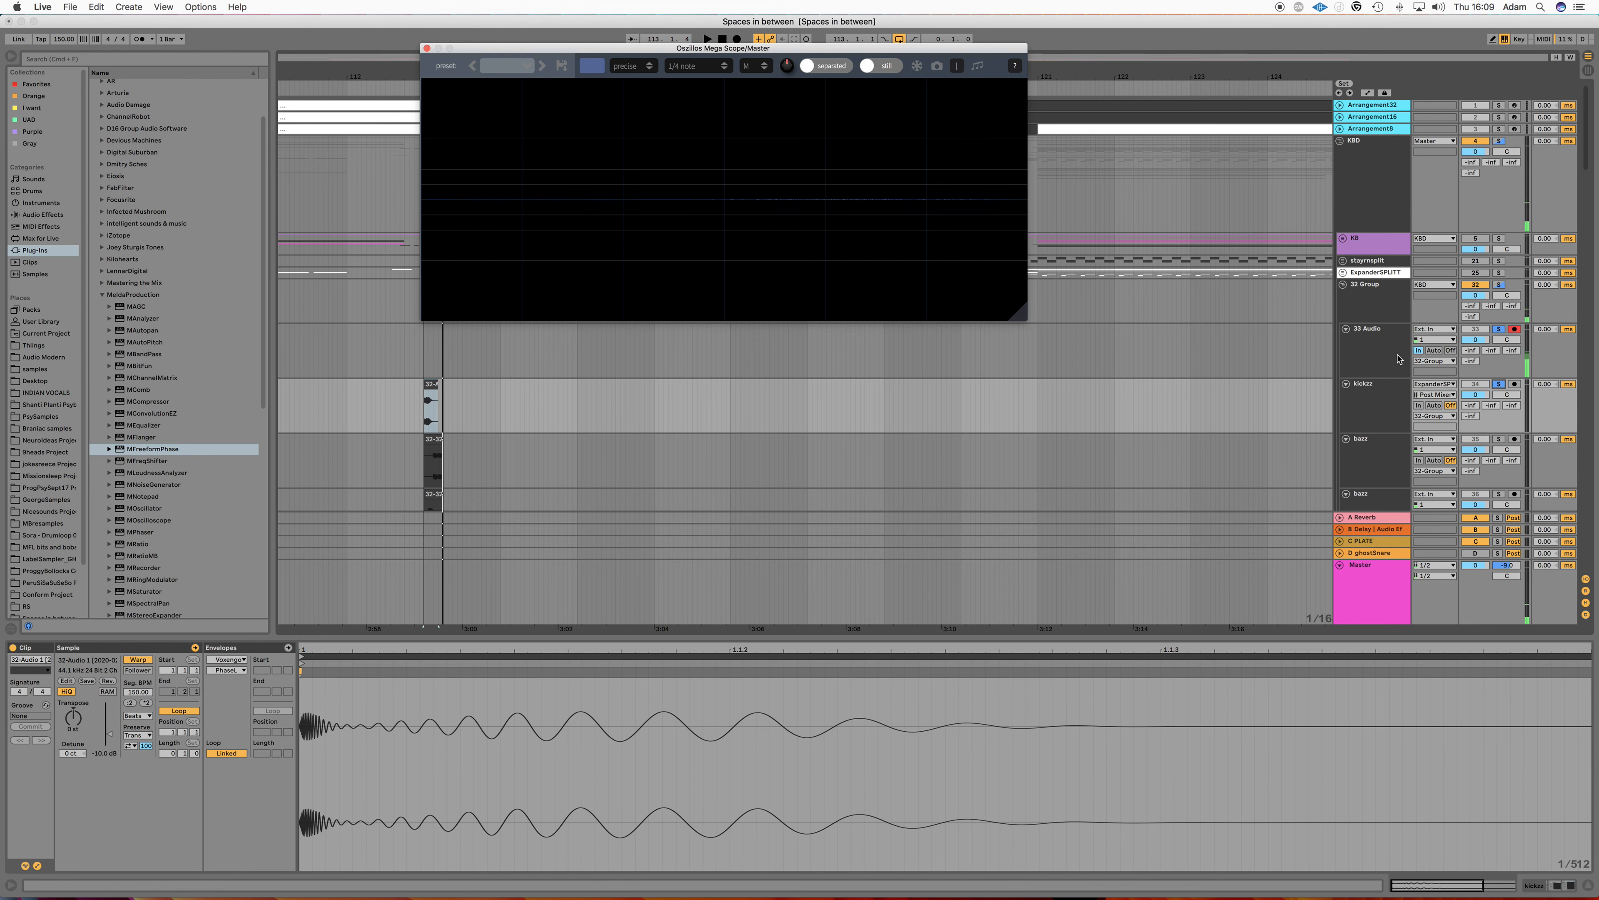
Step: Solo the 32 Group and play the loop to examine the combined kick and bass waveform in the oscilloscope
click(1499, 285)
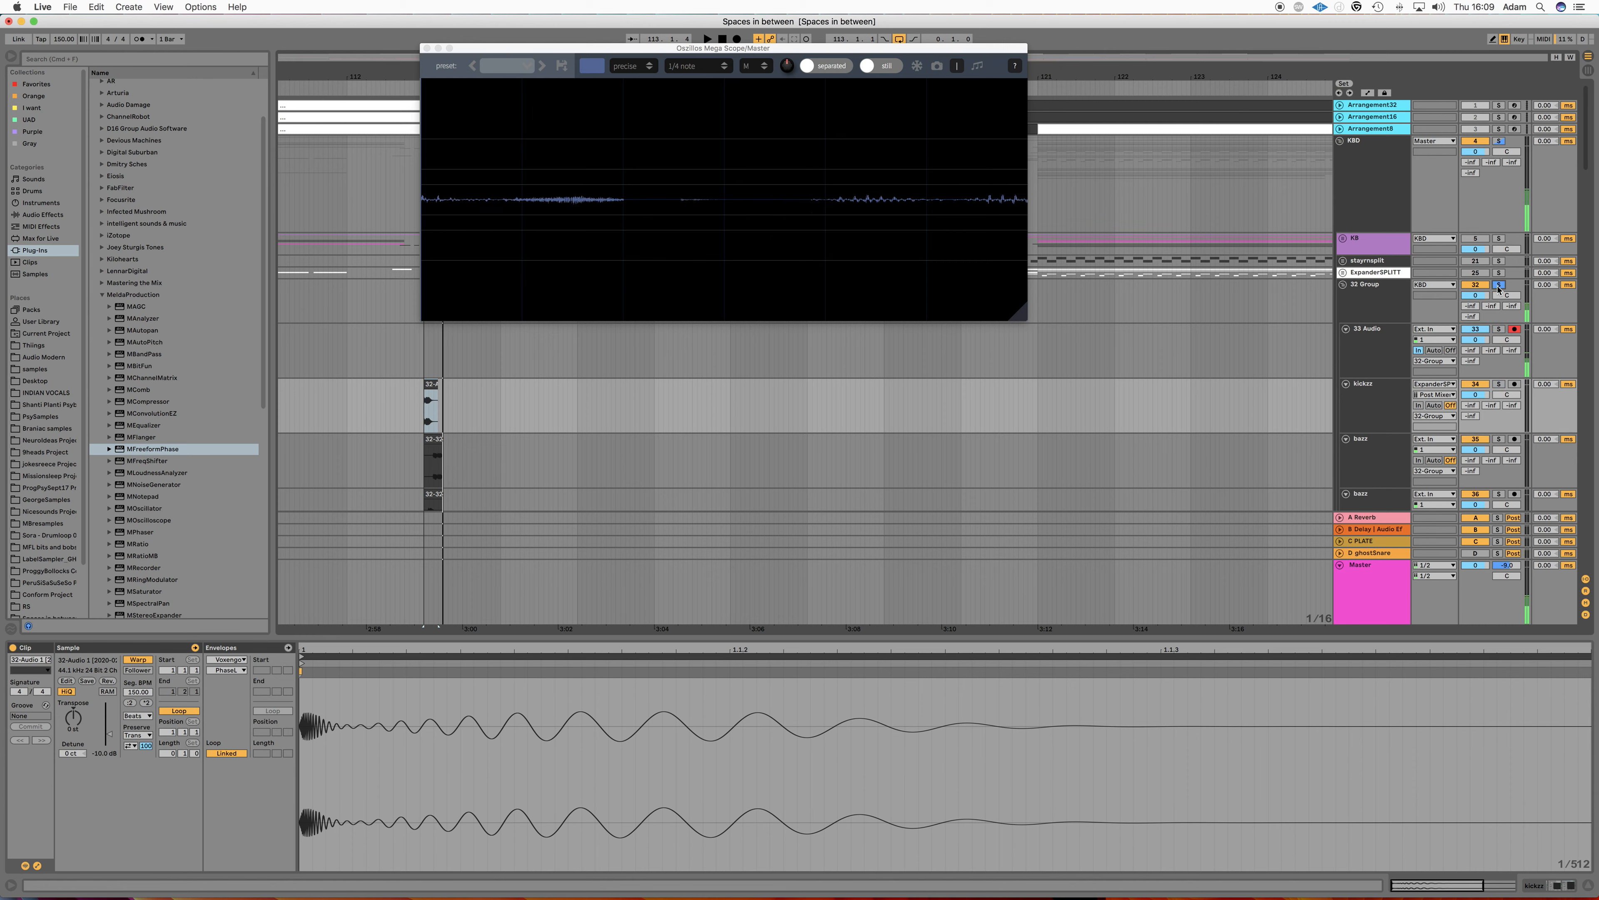
key(space)
double_click(918, 66)
drag(574, 140, 912, 261)
drag(764, 218, 890, 245)
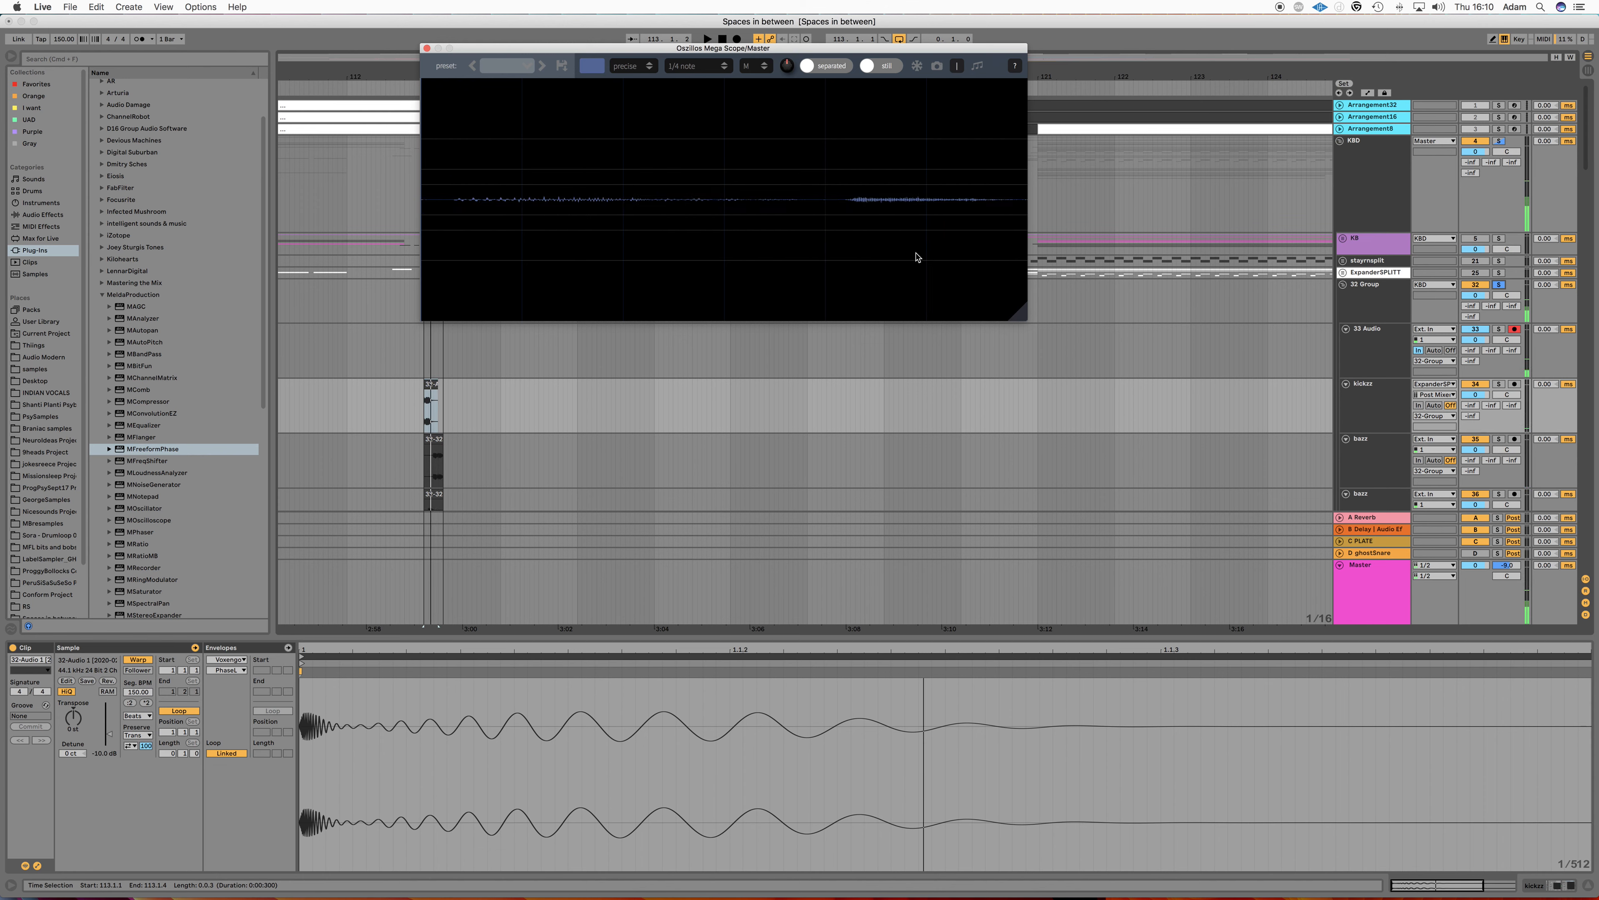
Step: Examine the Voxengo PHA-979 phase settings on the kickzz track, then close the plug-in window
click(1380, 410)
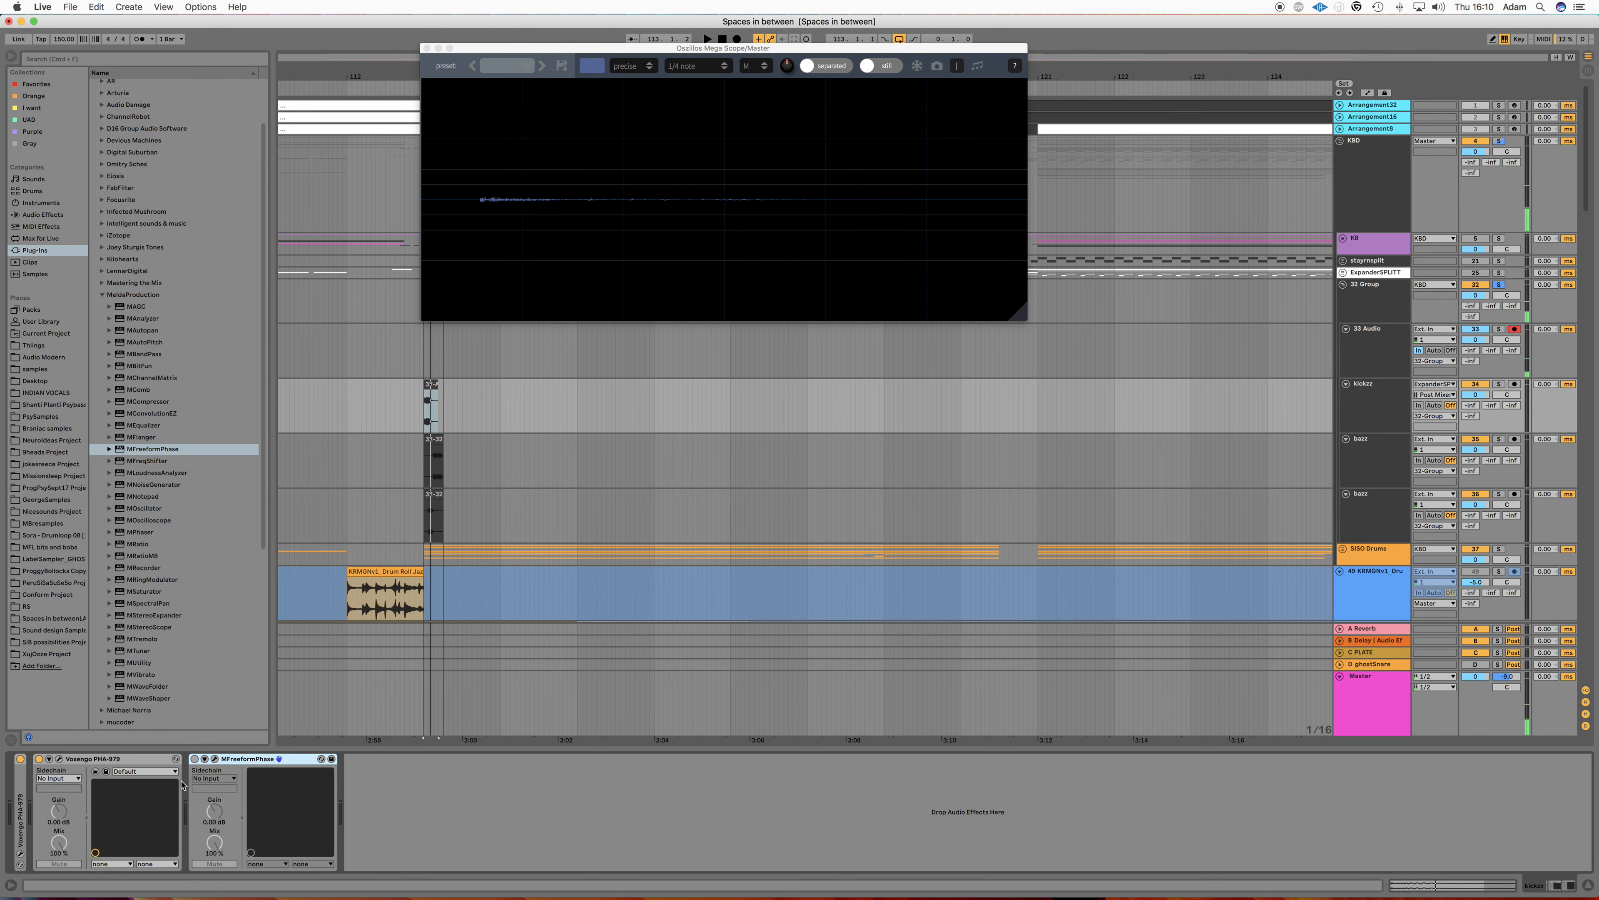
click(59, 759)
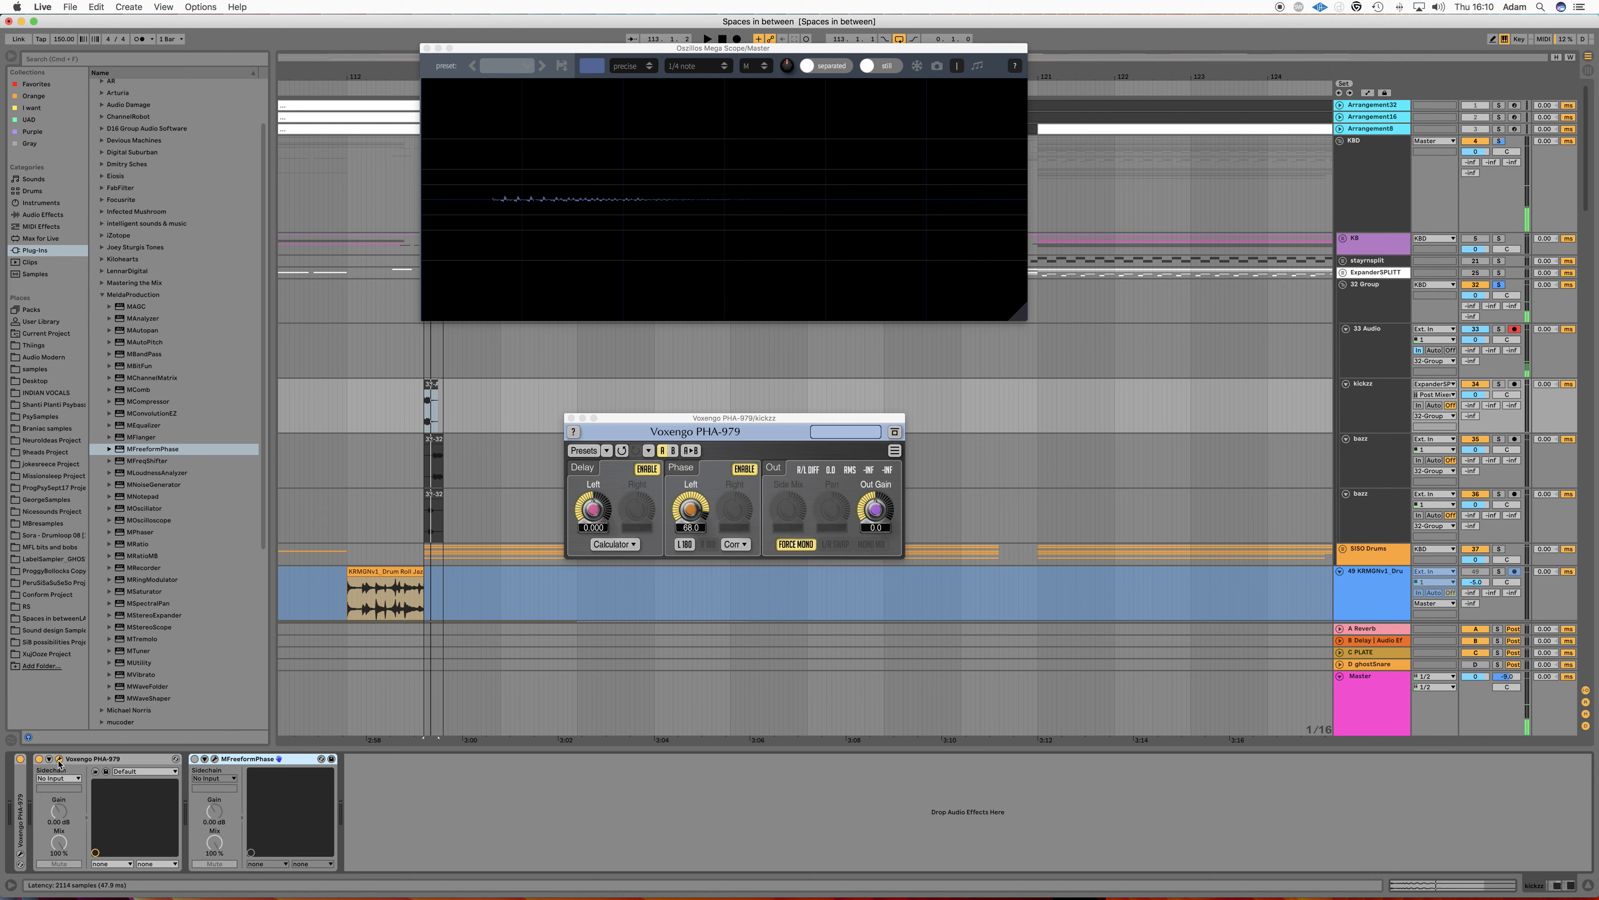
drag(765, 420, 849, 402)
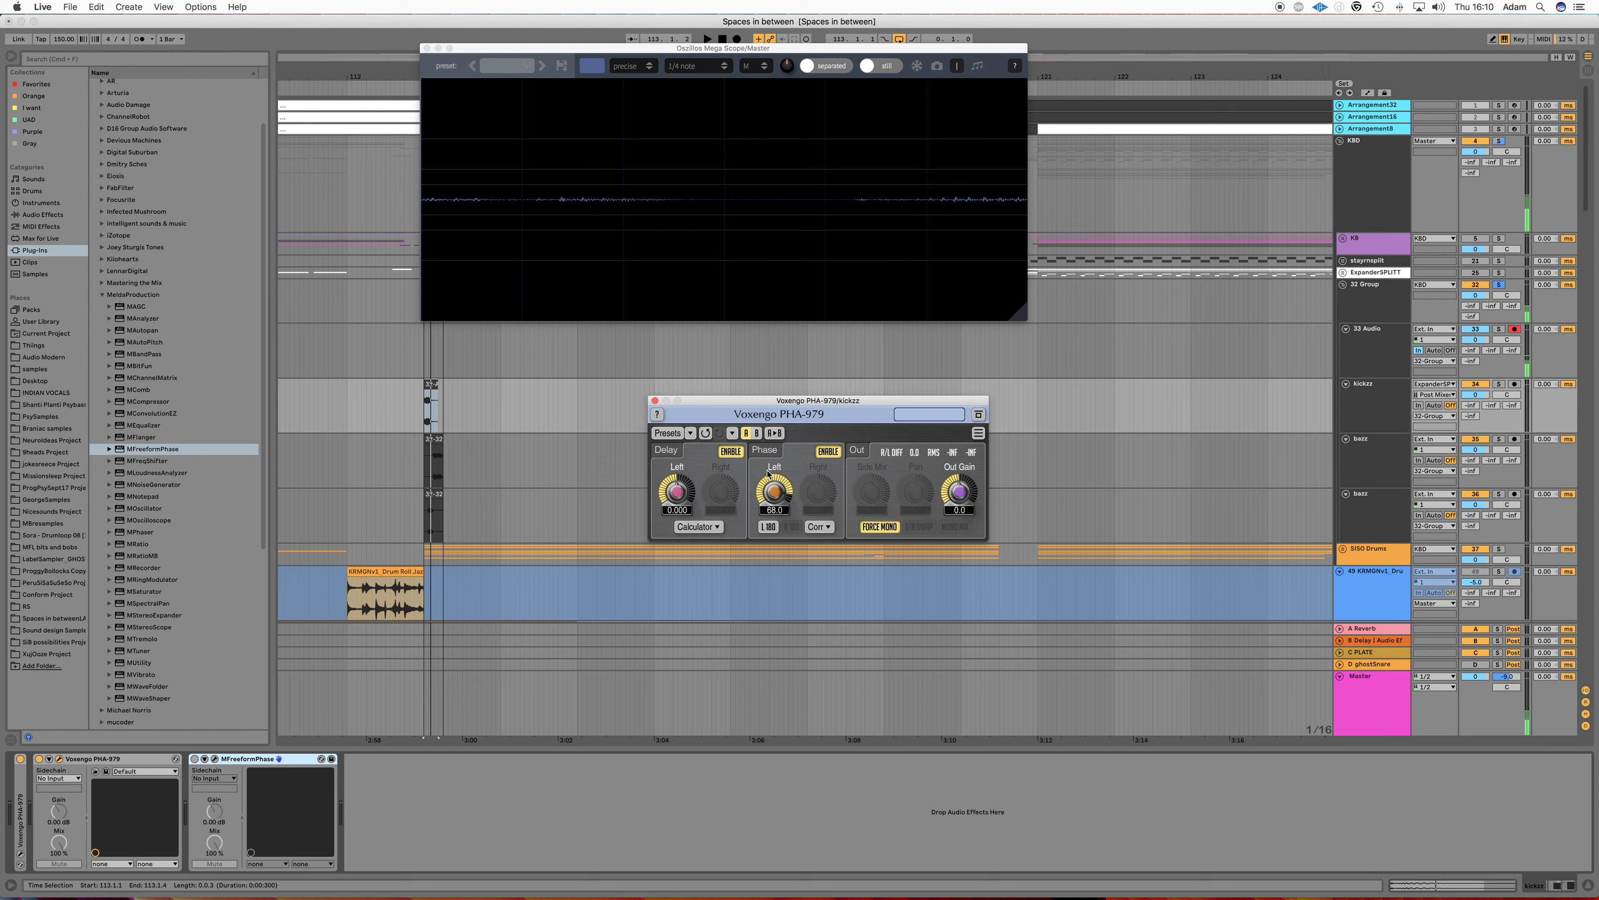
click(655, 401)
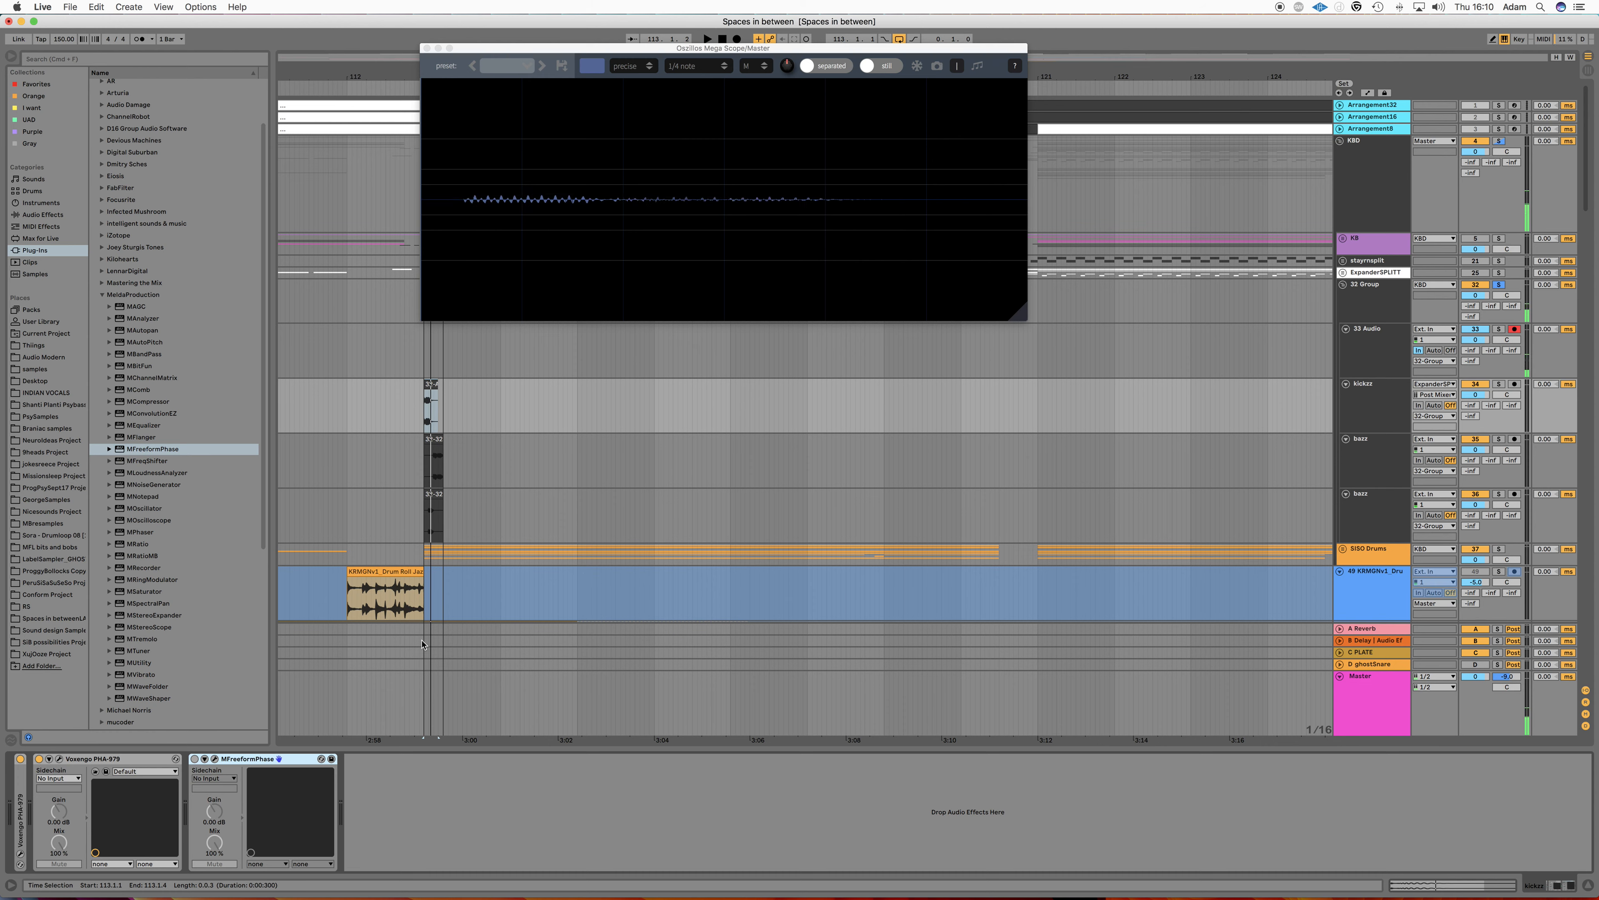
Step: Enable drawing mode and snap to grid Y for the MFreeformPhase phase adjustment curve on the kickzz track
click(215, 759)
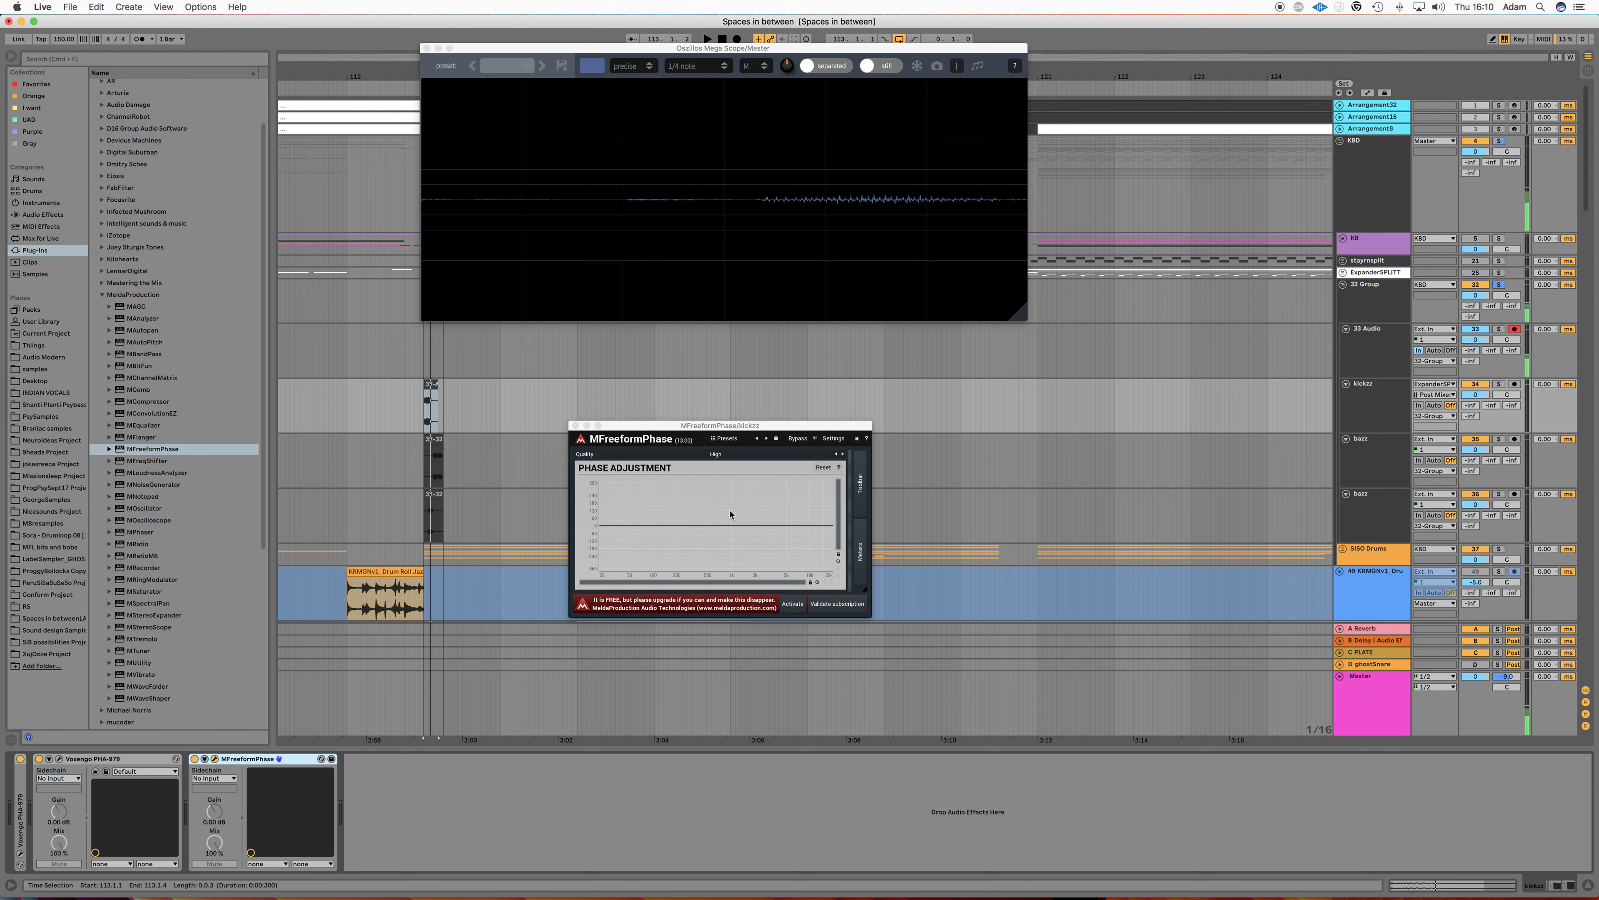
right_click(718, 514)
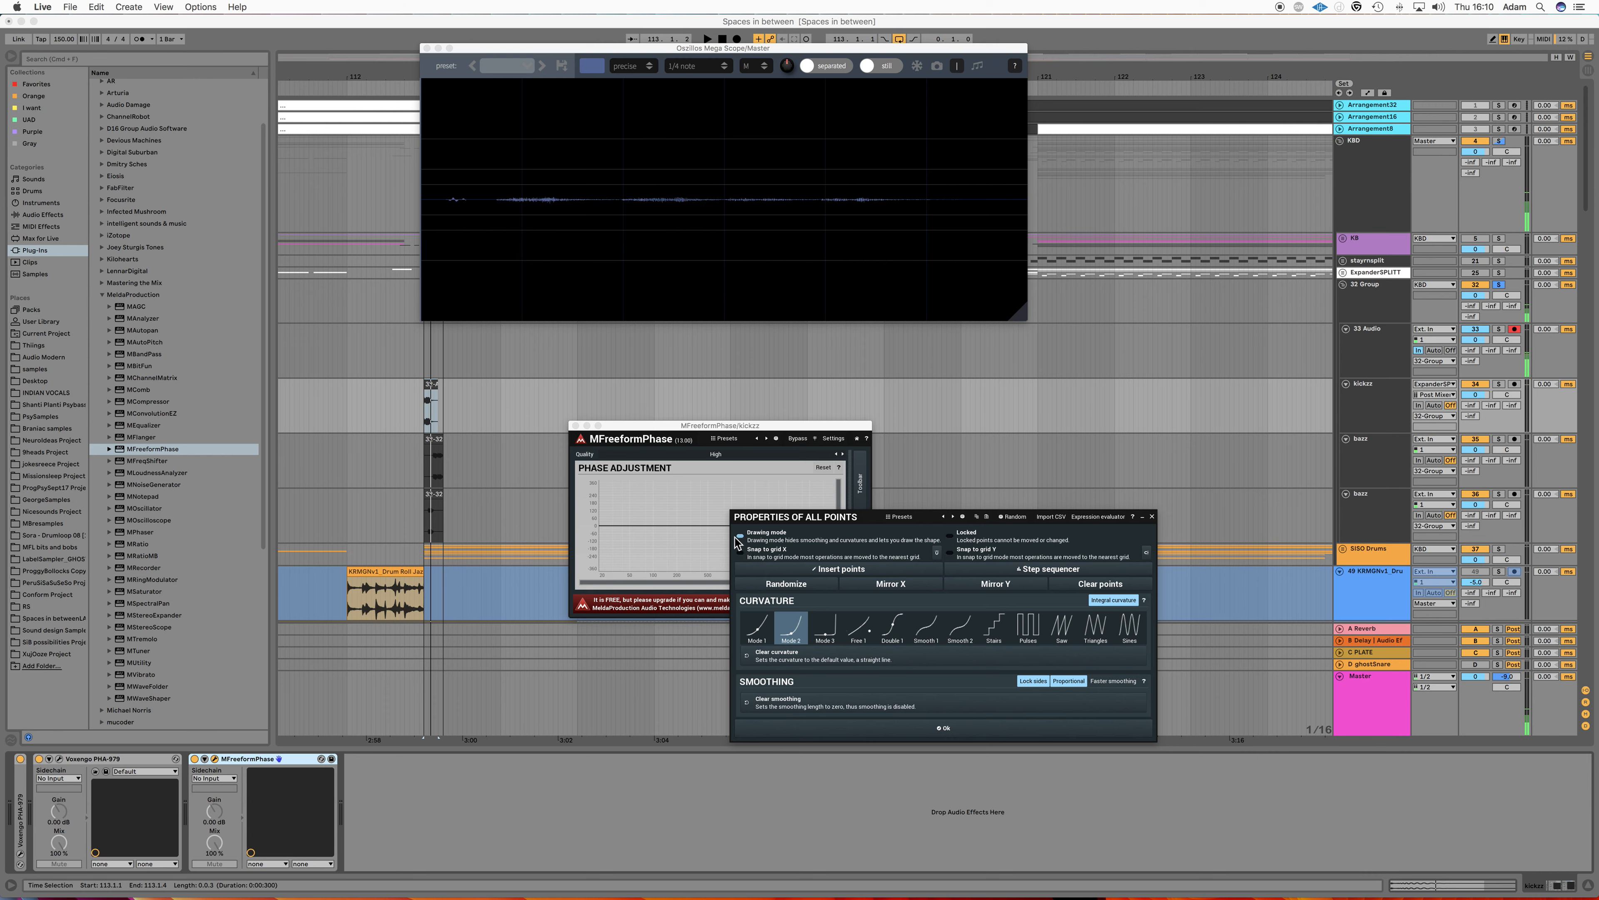
click(949, 553)
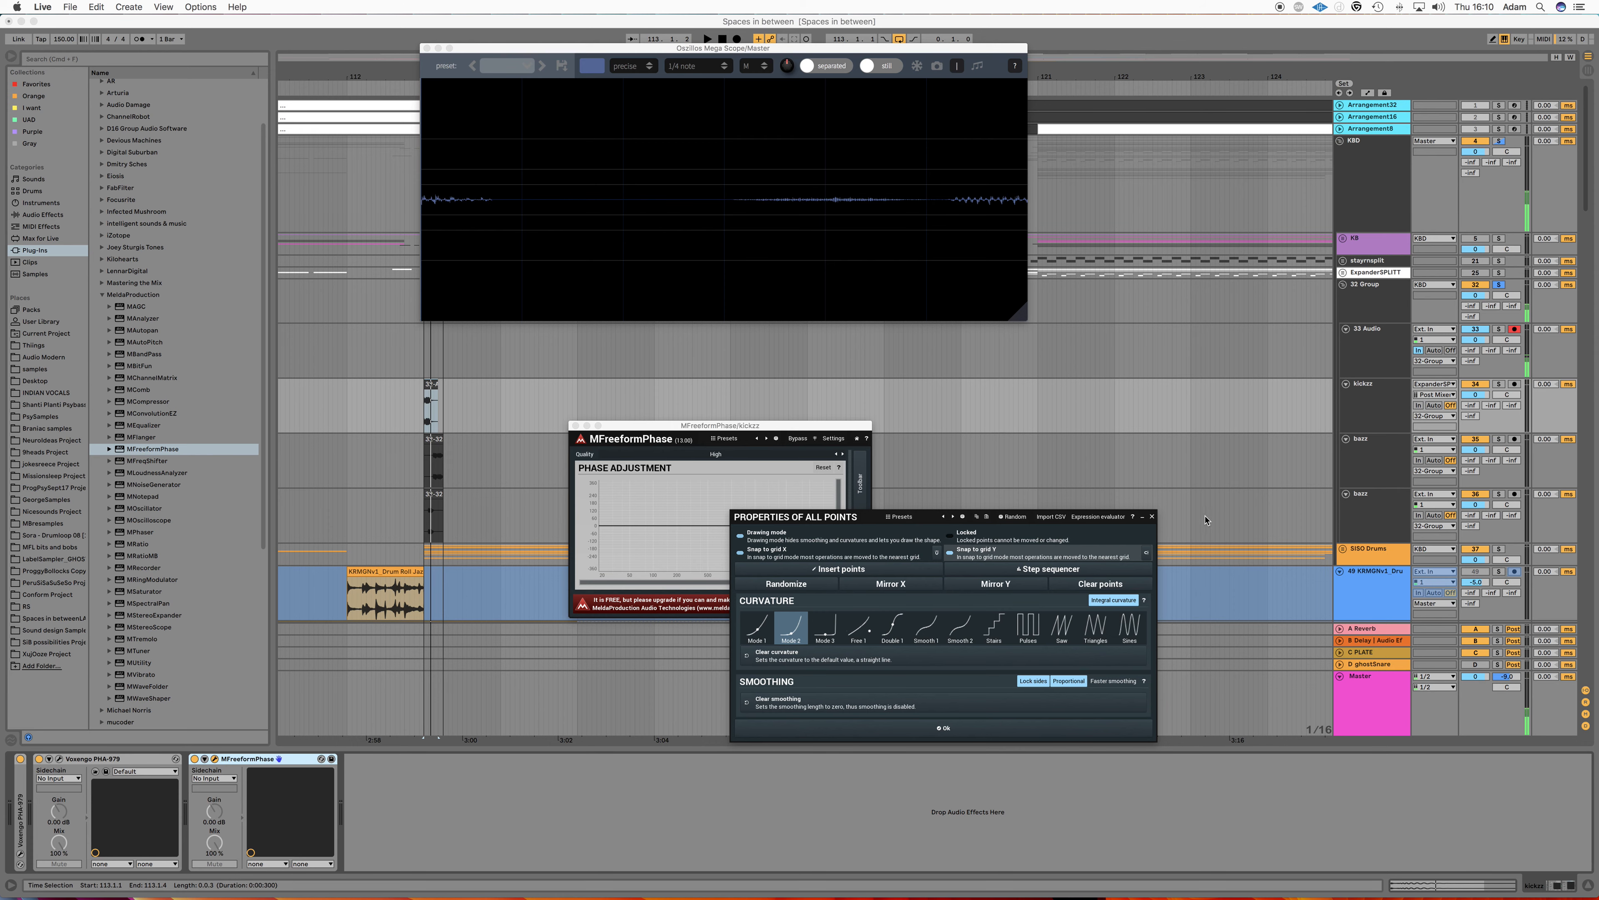
click(1152, 516)
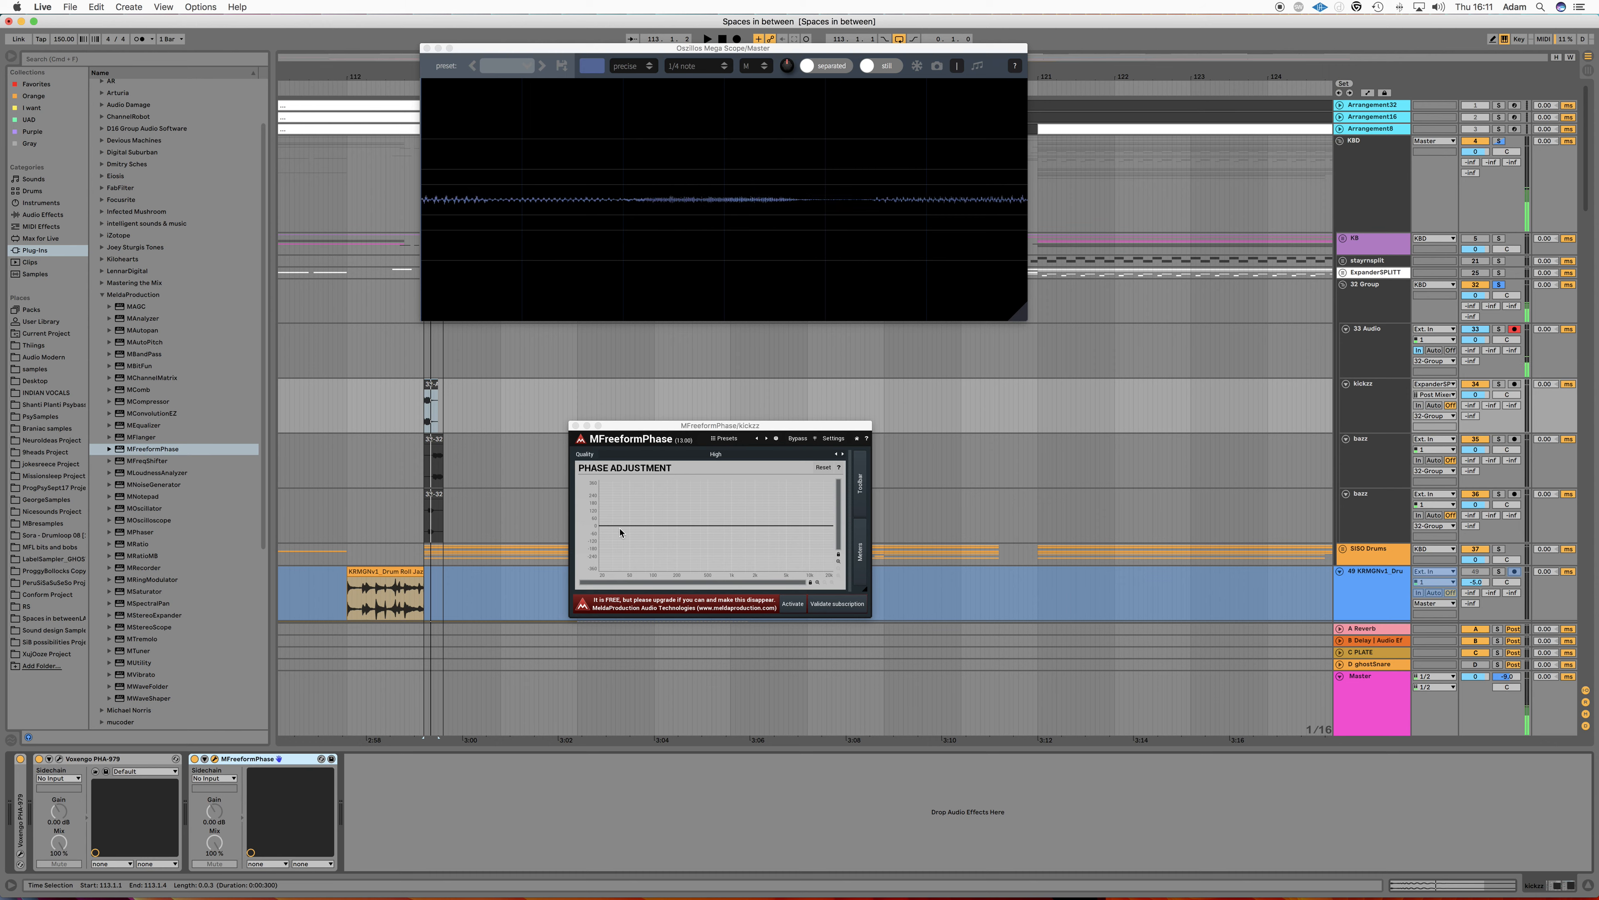
Step: Draw a flat phase curve above zero across all frequencies in the kickzz MFreeformPhase while the loop plays and the oscilloscope shows the waveform
click(916, 68)
key(space)
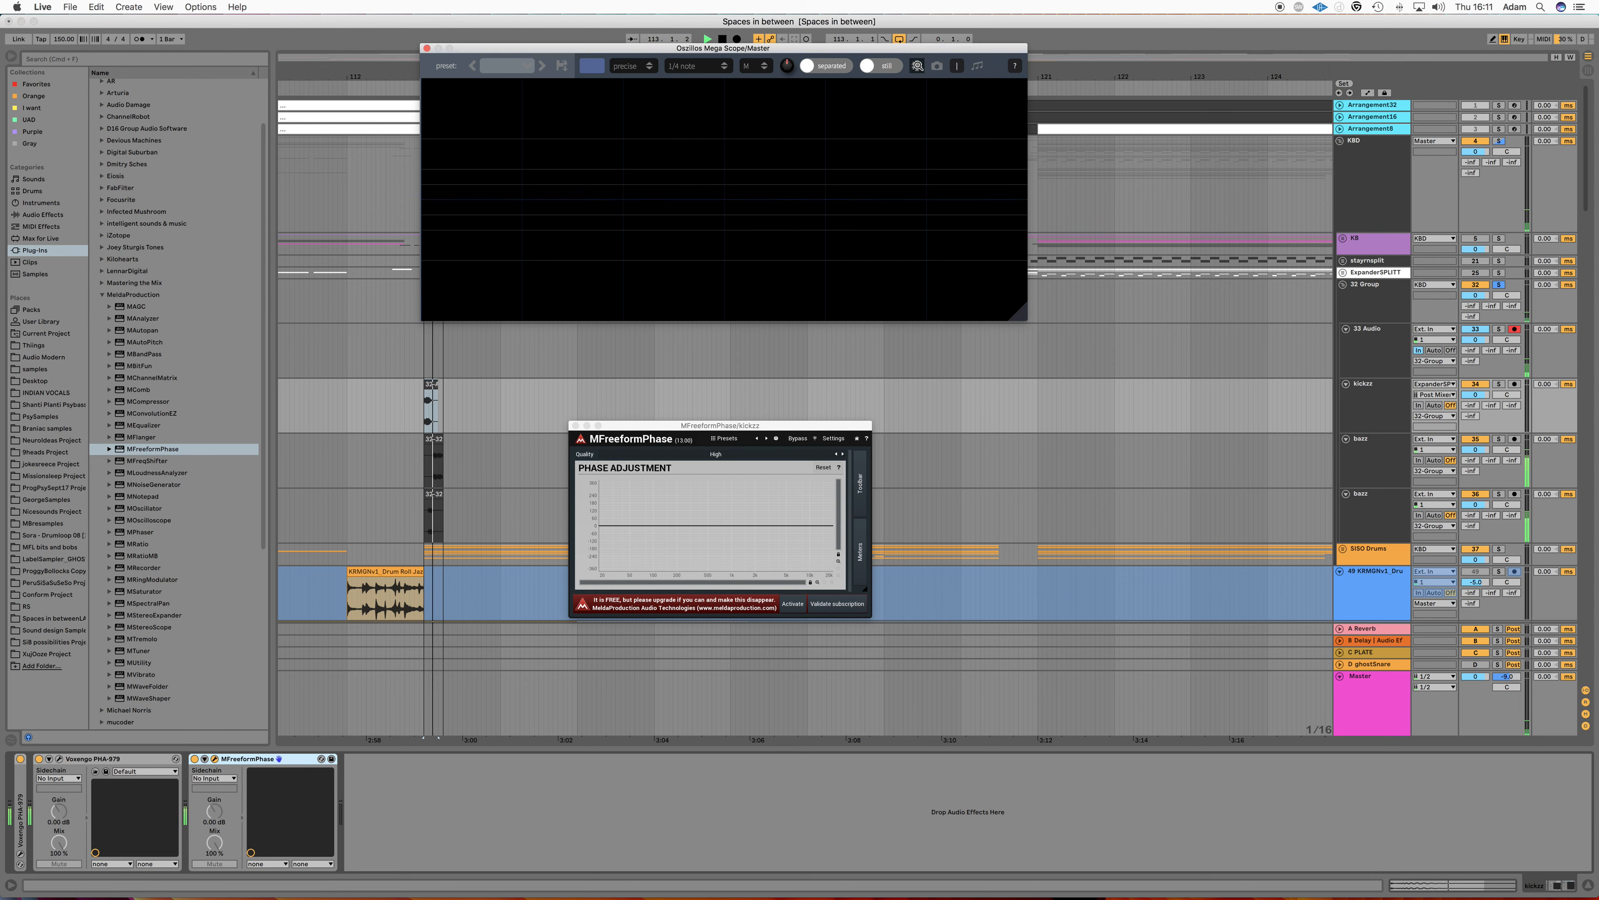
click(917, 66)
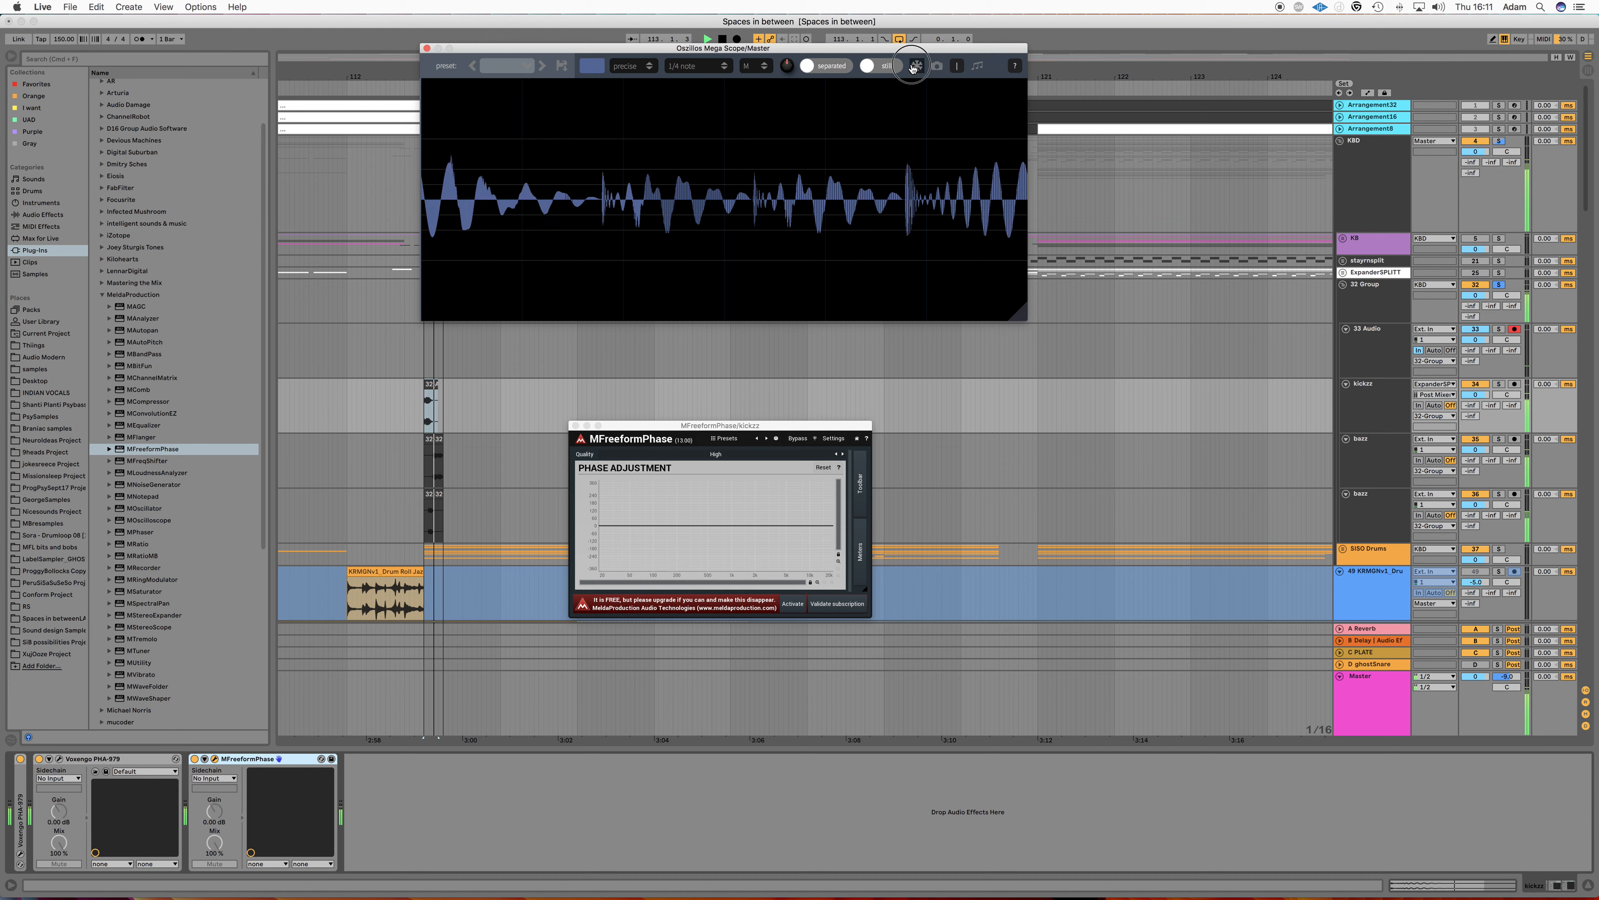
drag(601, 525, 843, 524)
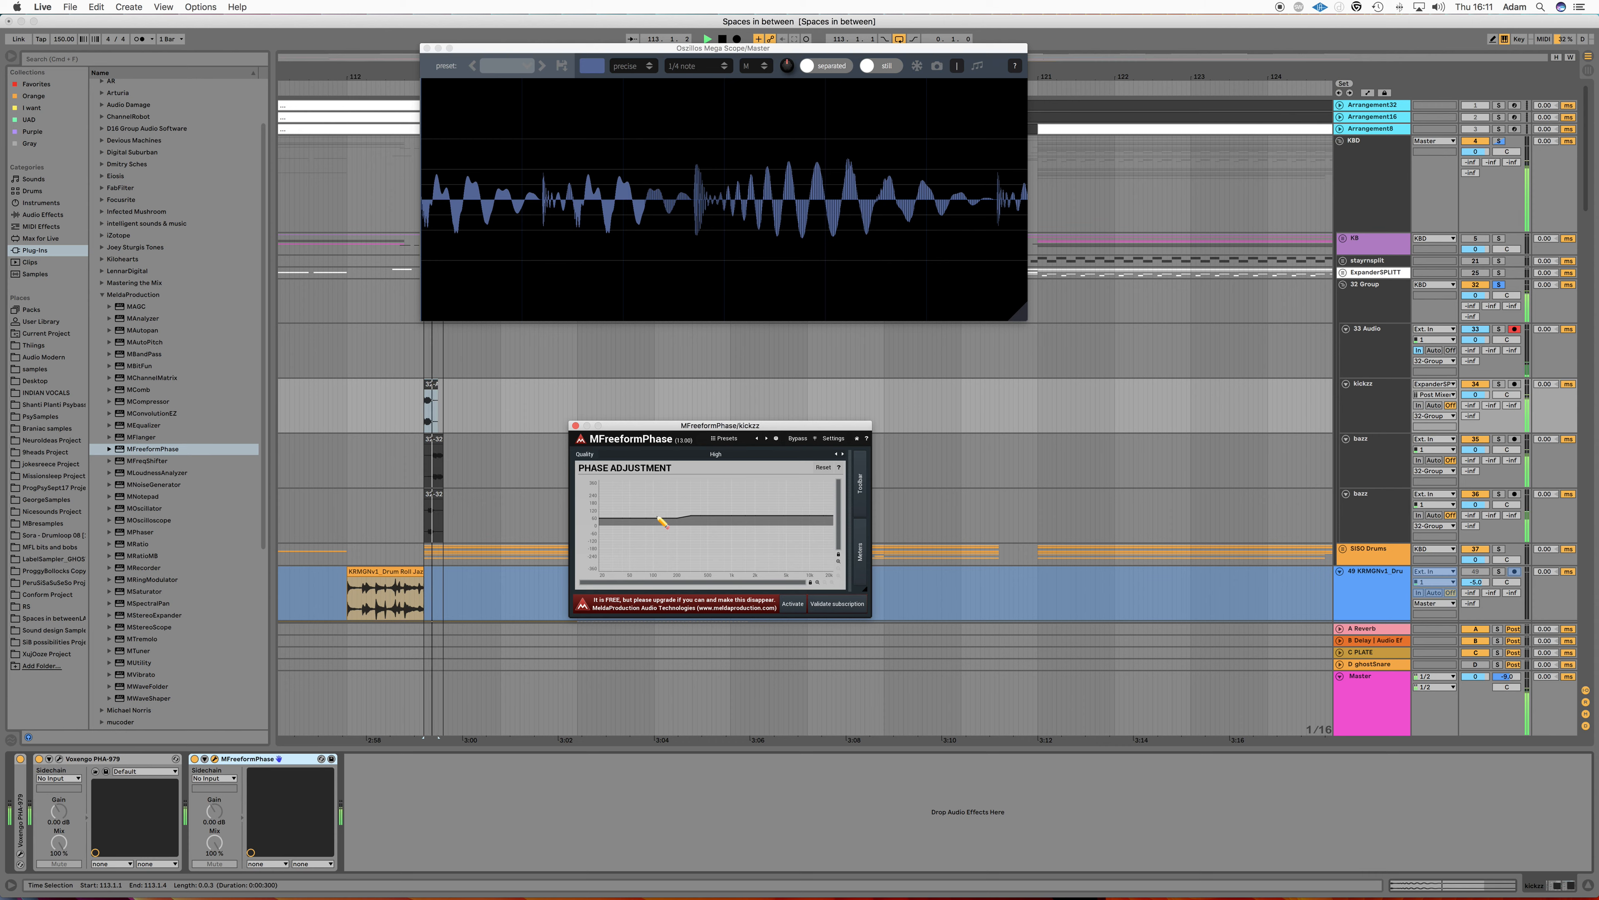
drag(659, 521, 603, 520)
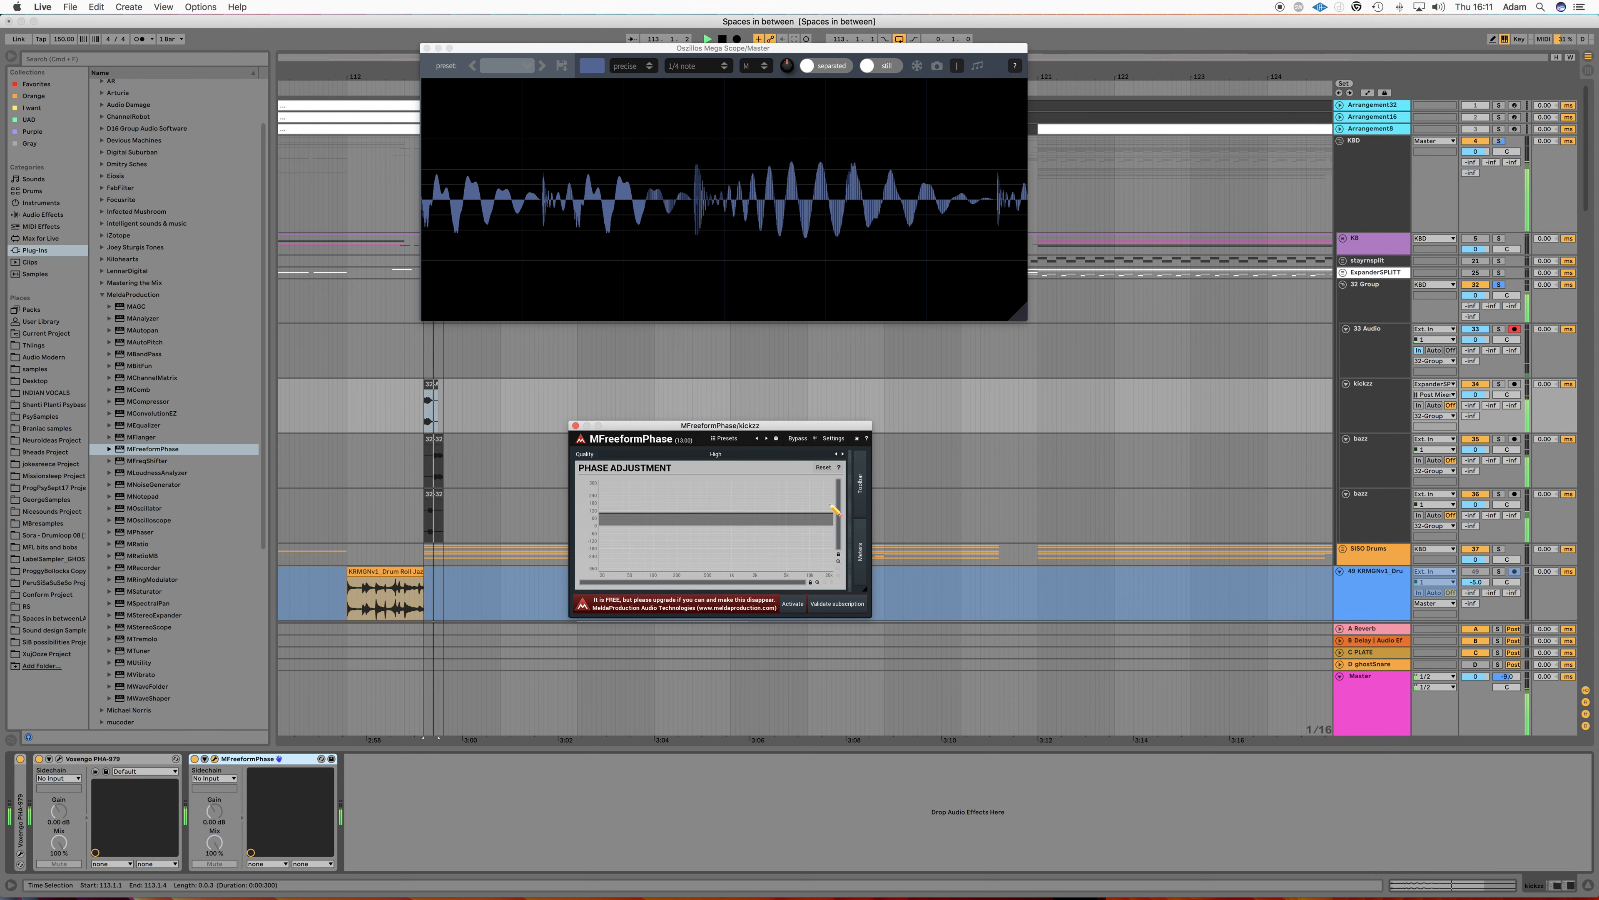
mouse_move(730, 511)
mouse_down()
mouse_move(603, 516)
mouse_move(727, 512)
mouse_up()
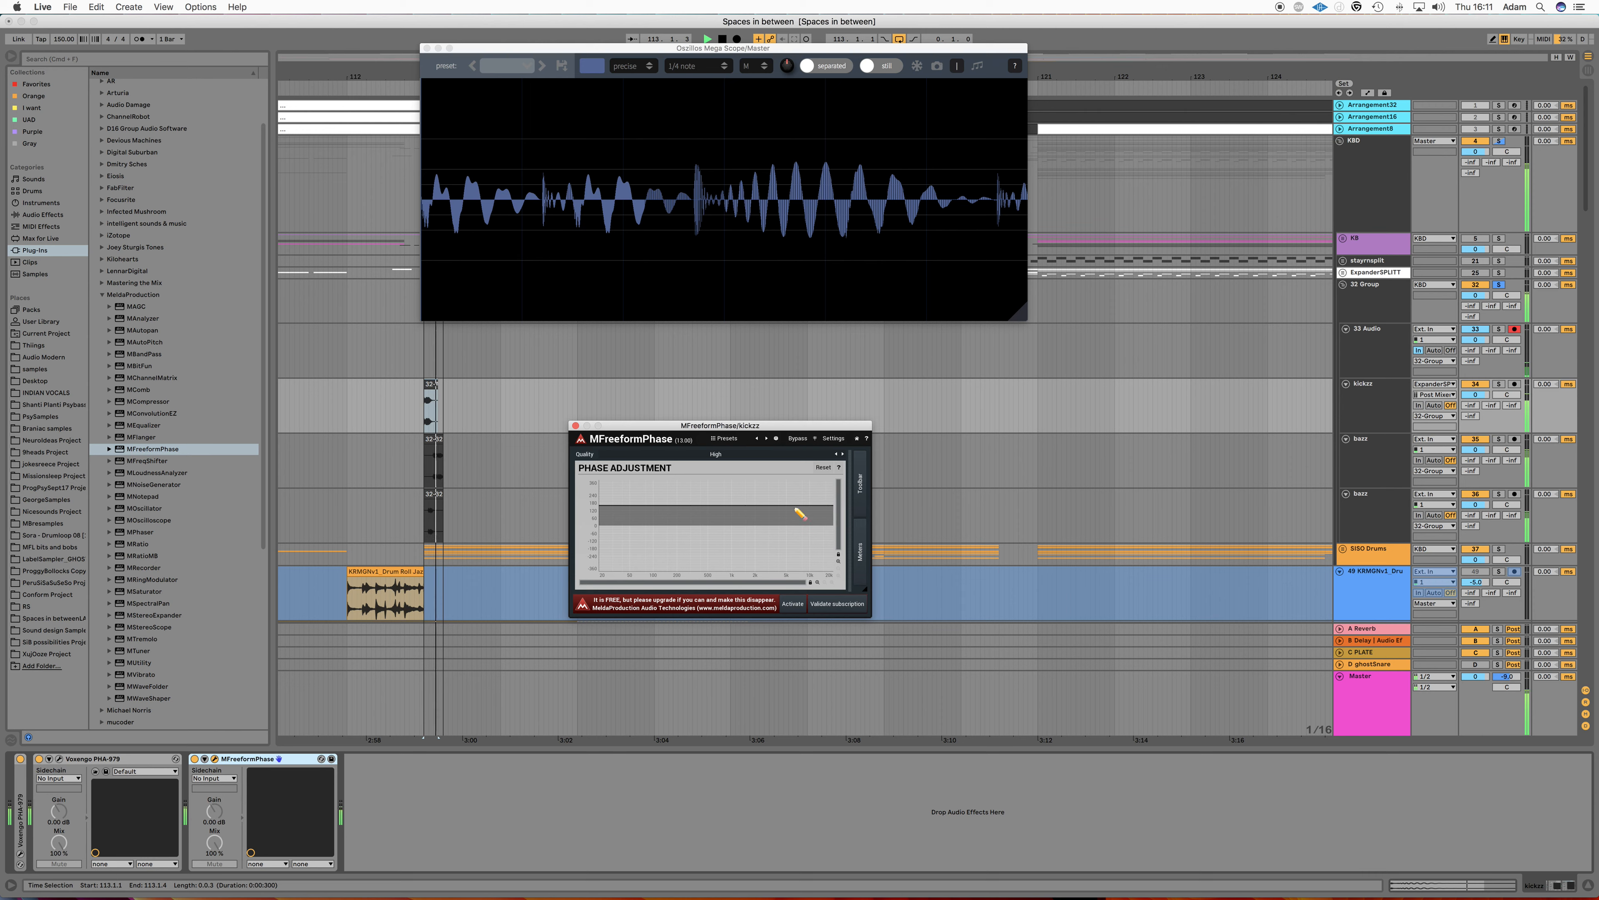
key(space)
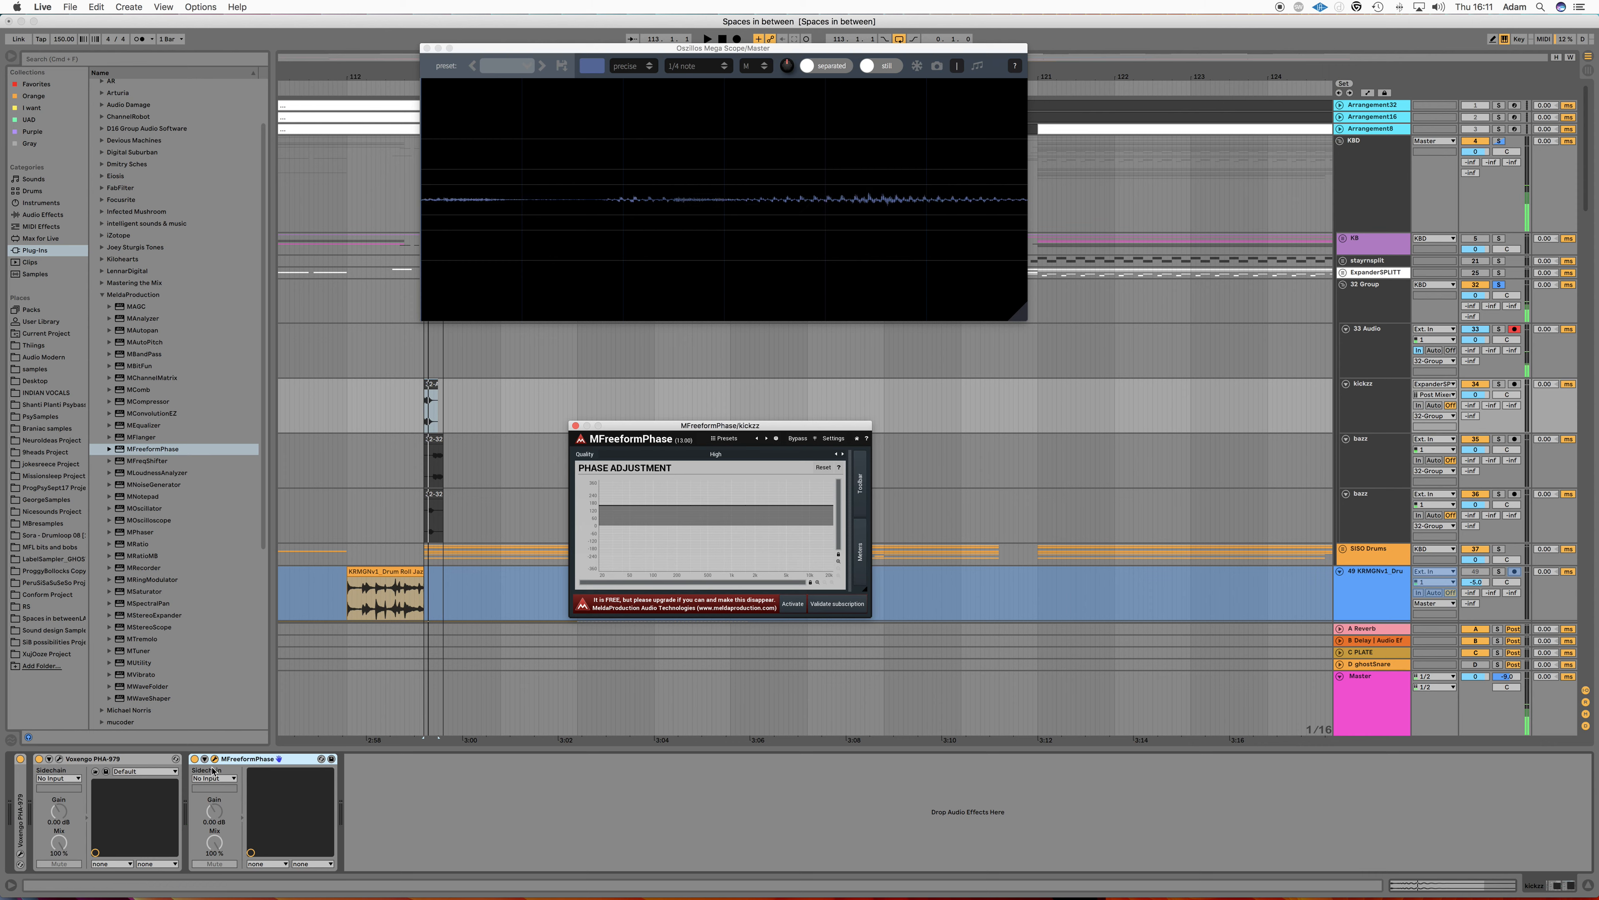
Step: Compare the looped waveform with MFreeformPhase on the kickzz track switched off and on, leaving it on
key(space)
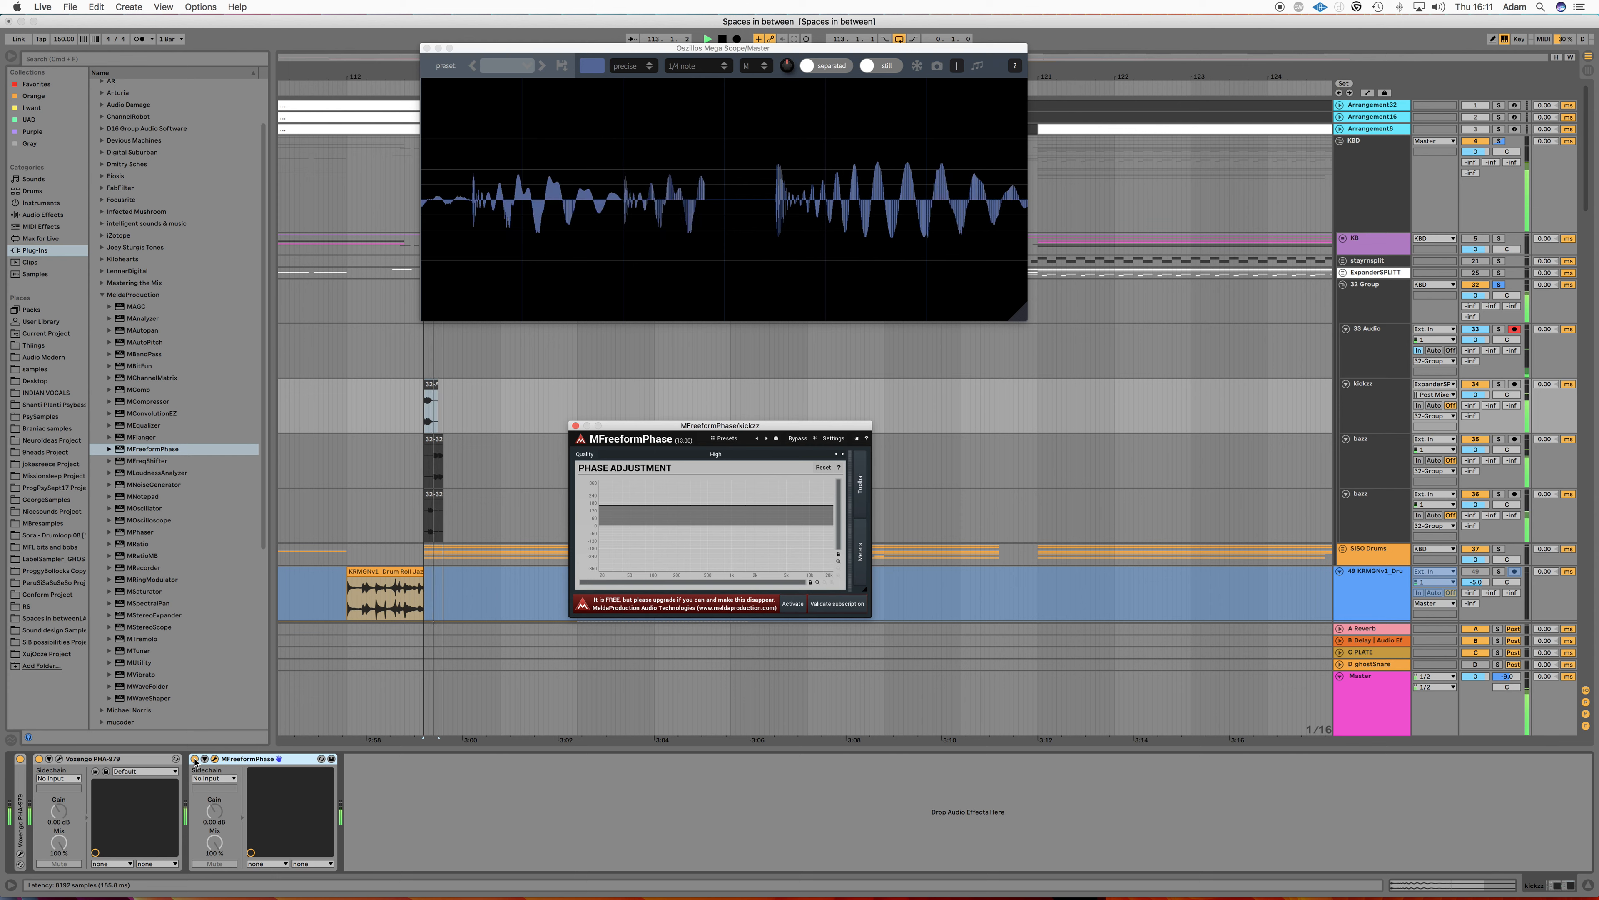
click(923, 75)
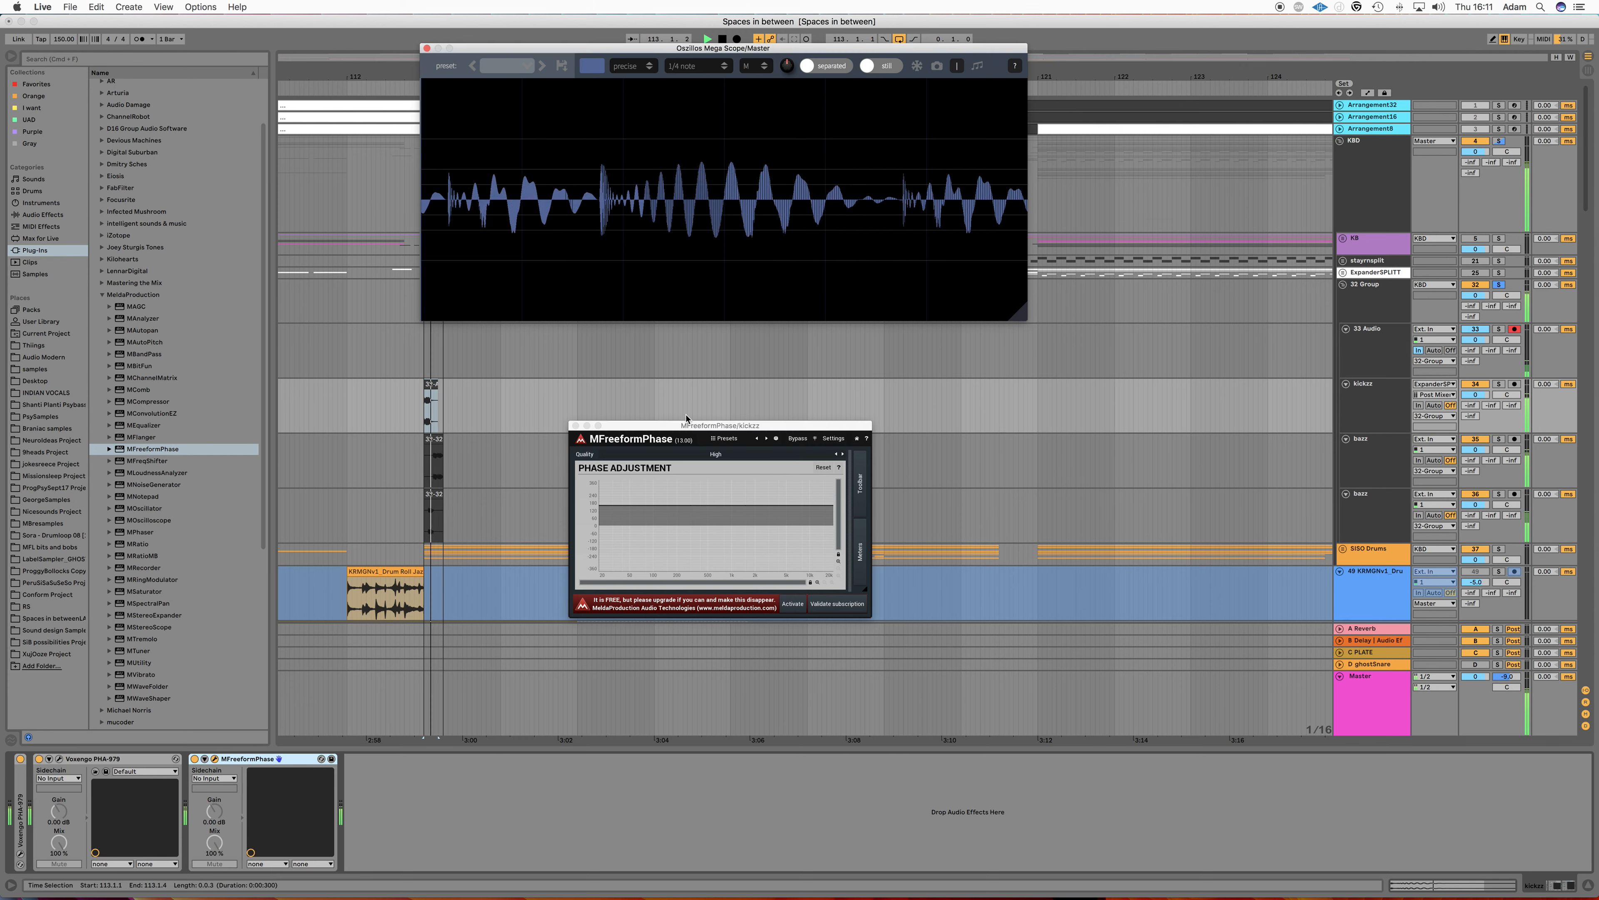
click(196, 759)
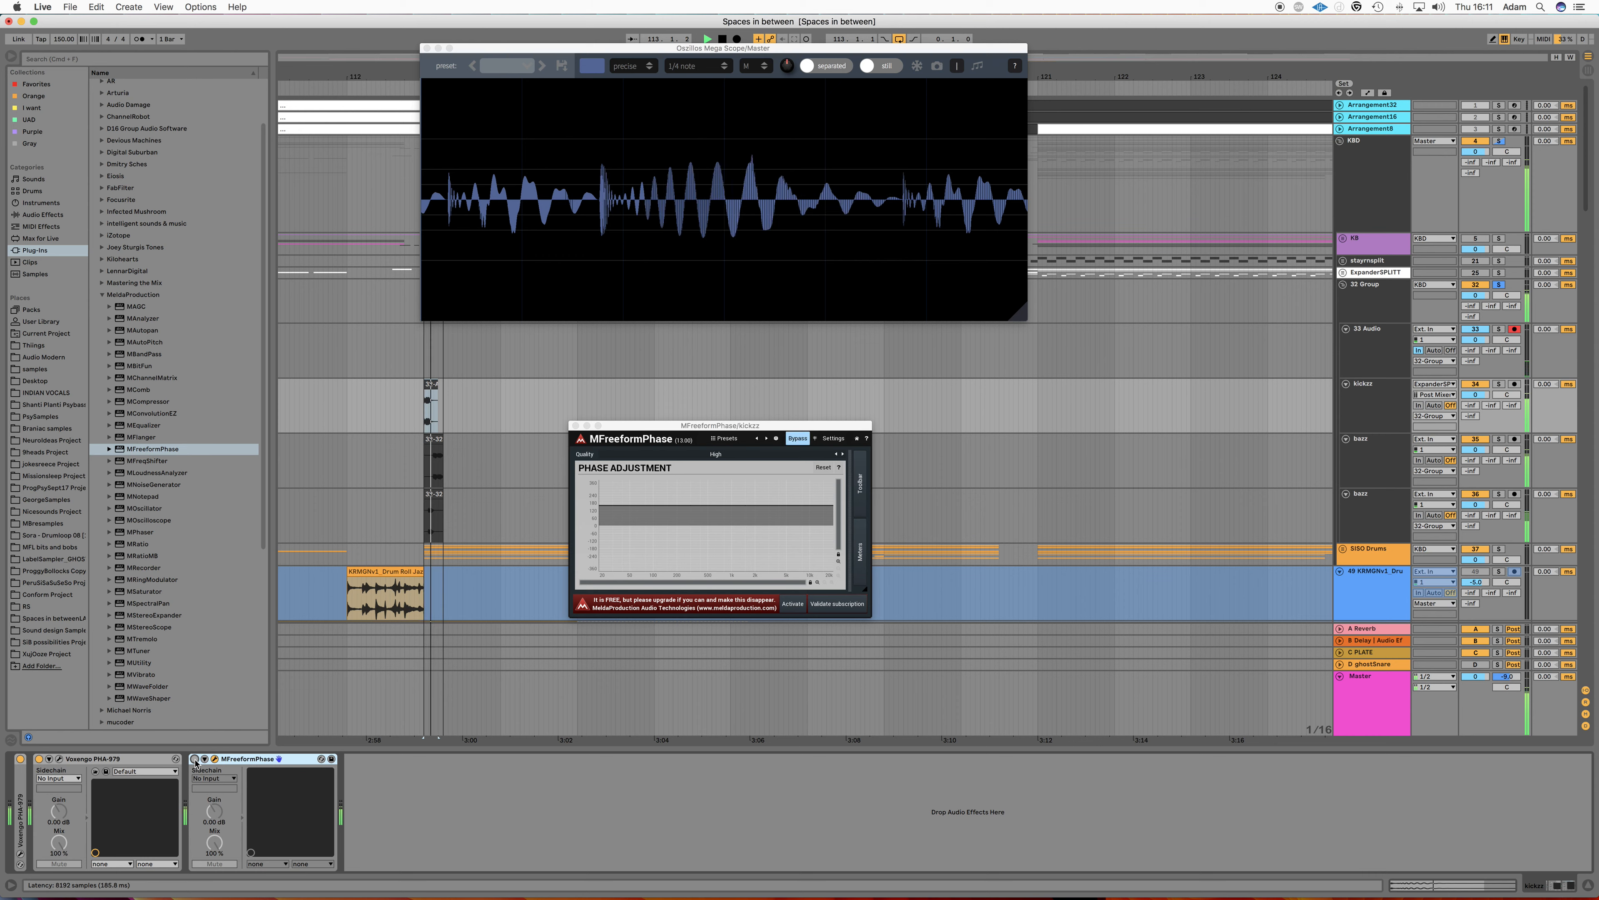
click(195, 759)
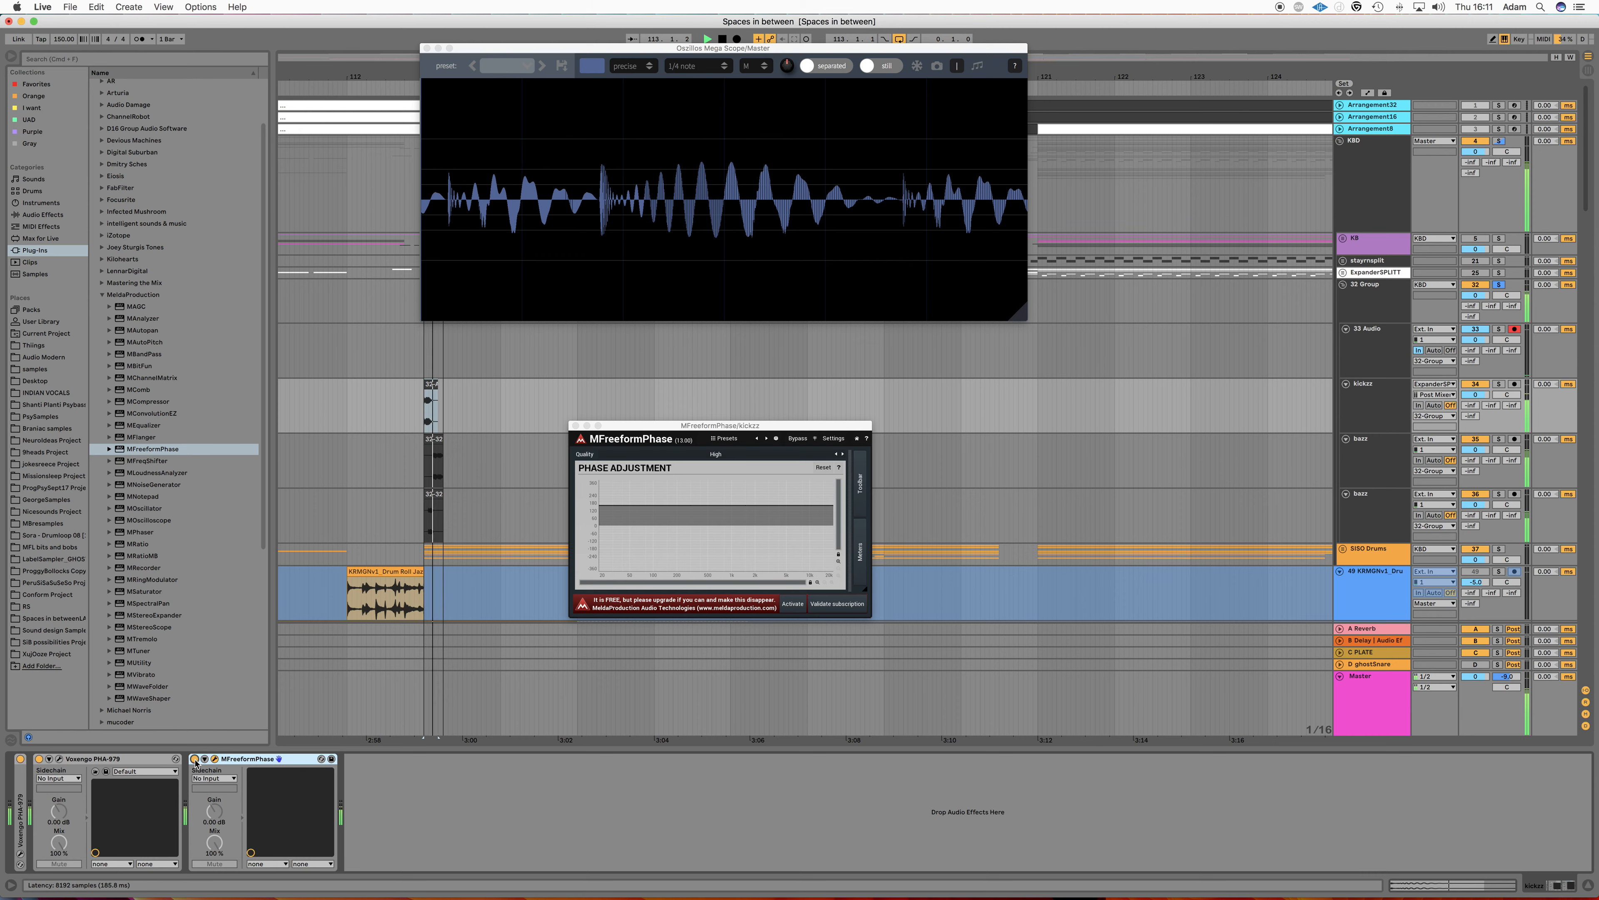
click(196, 759)
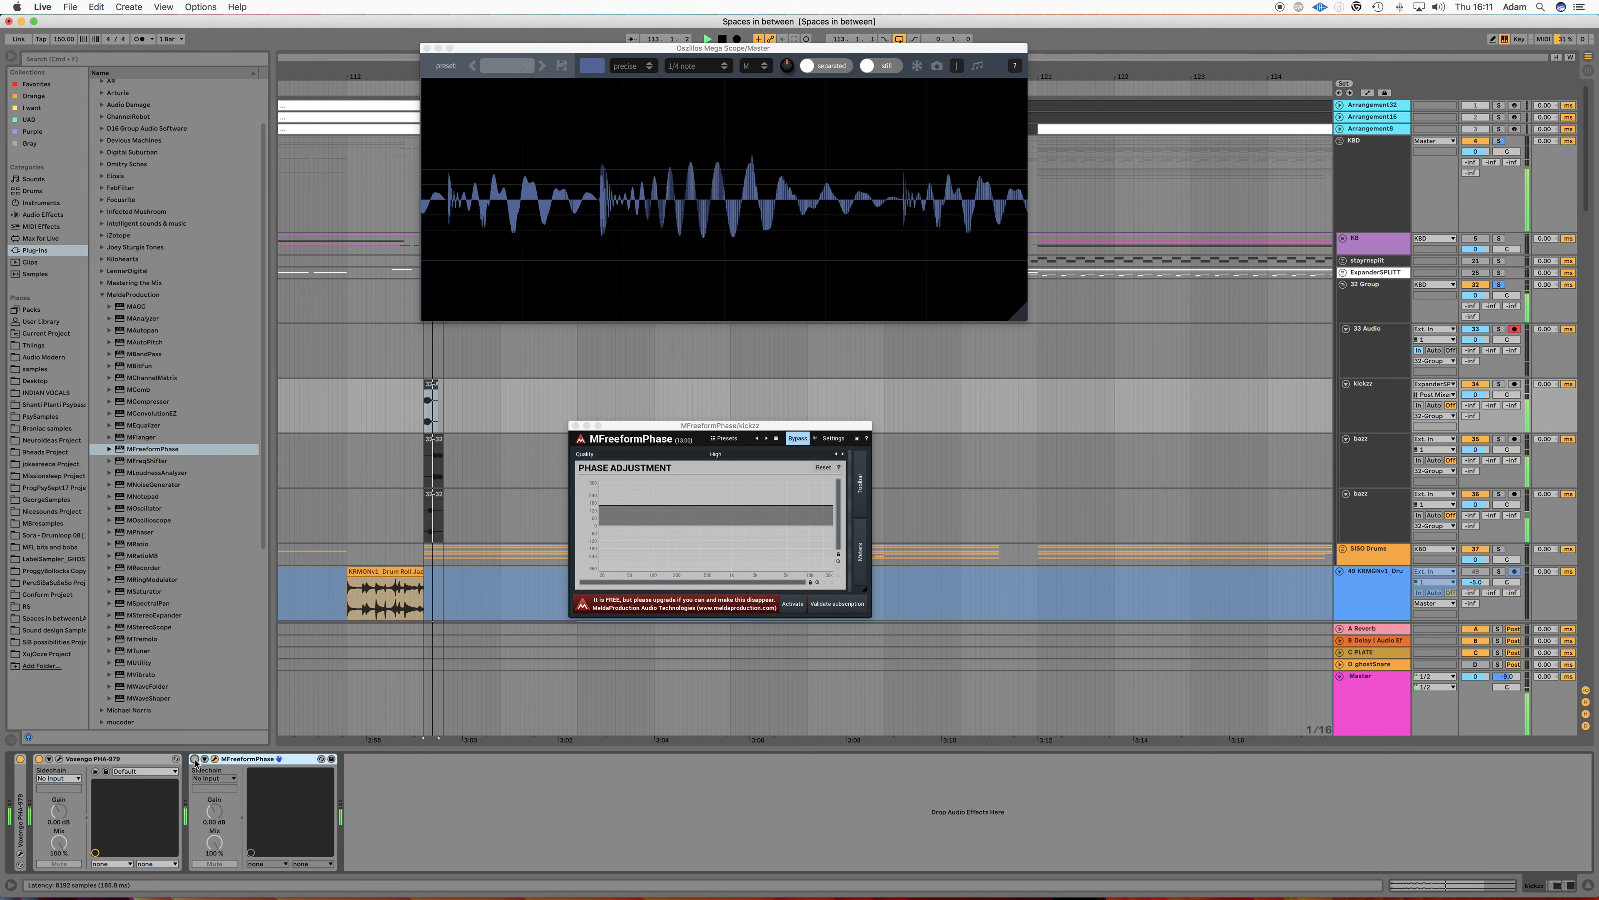
click(195, 760)
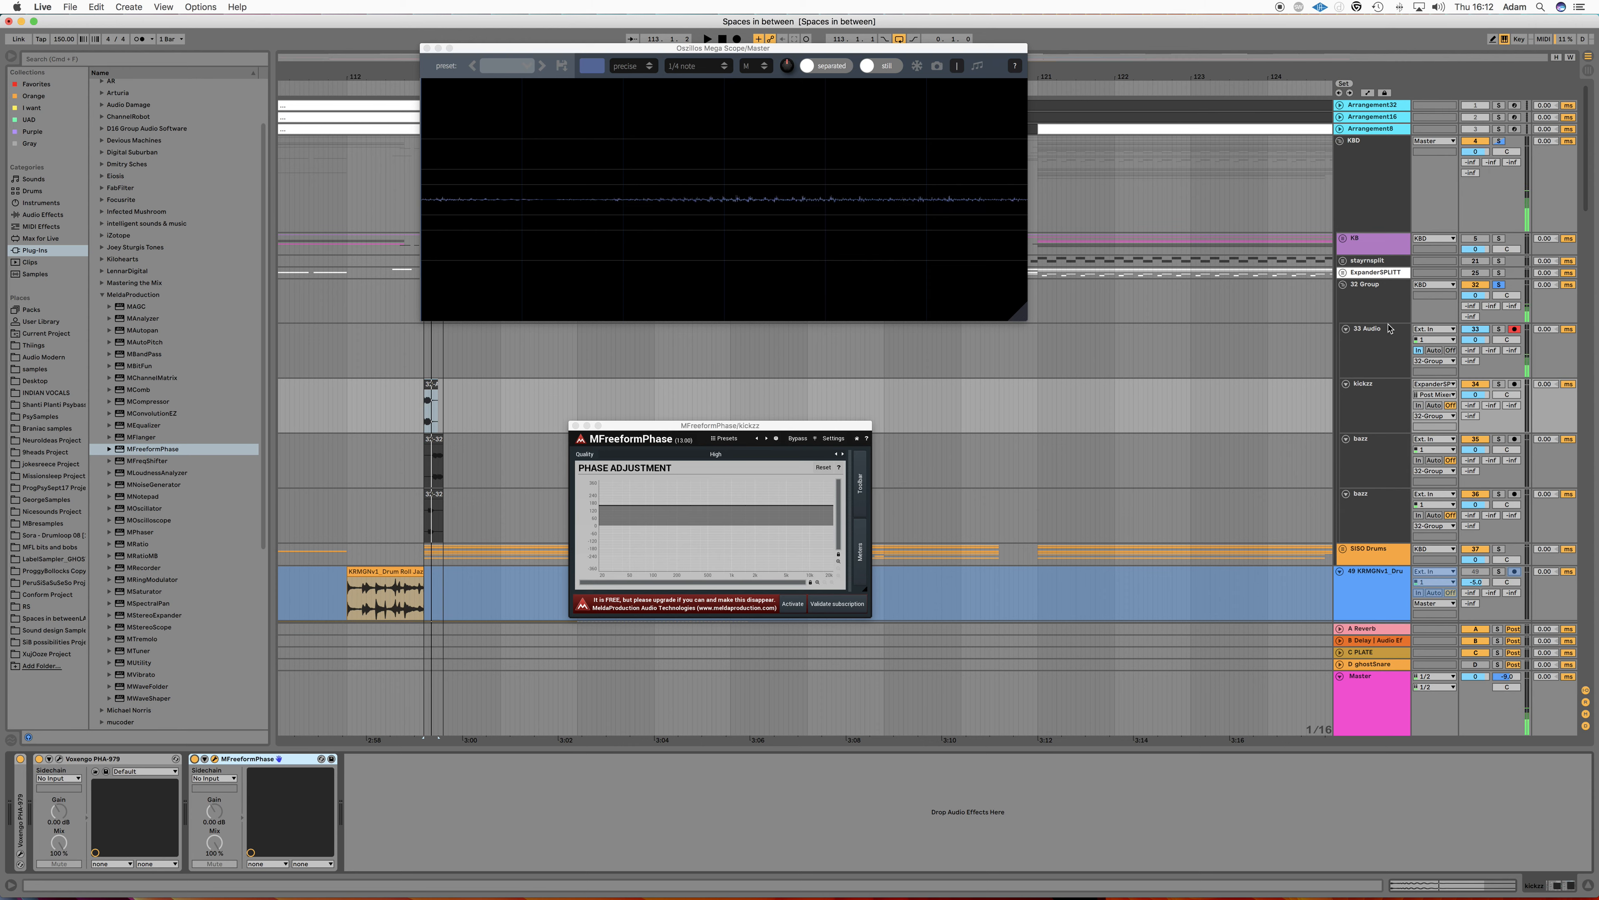
Step: Add the MFreeformPhase plug-in to the 32 Group track
click(1380, 310)
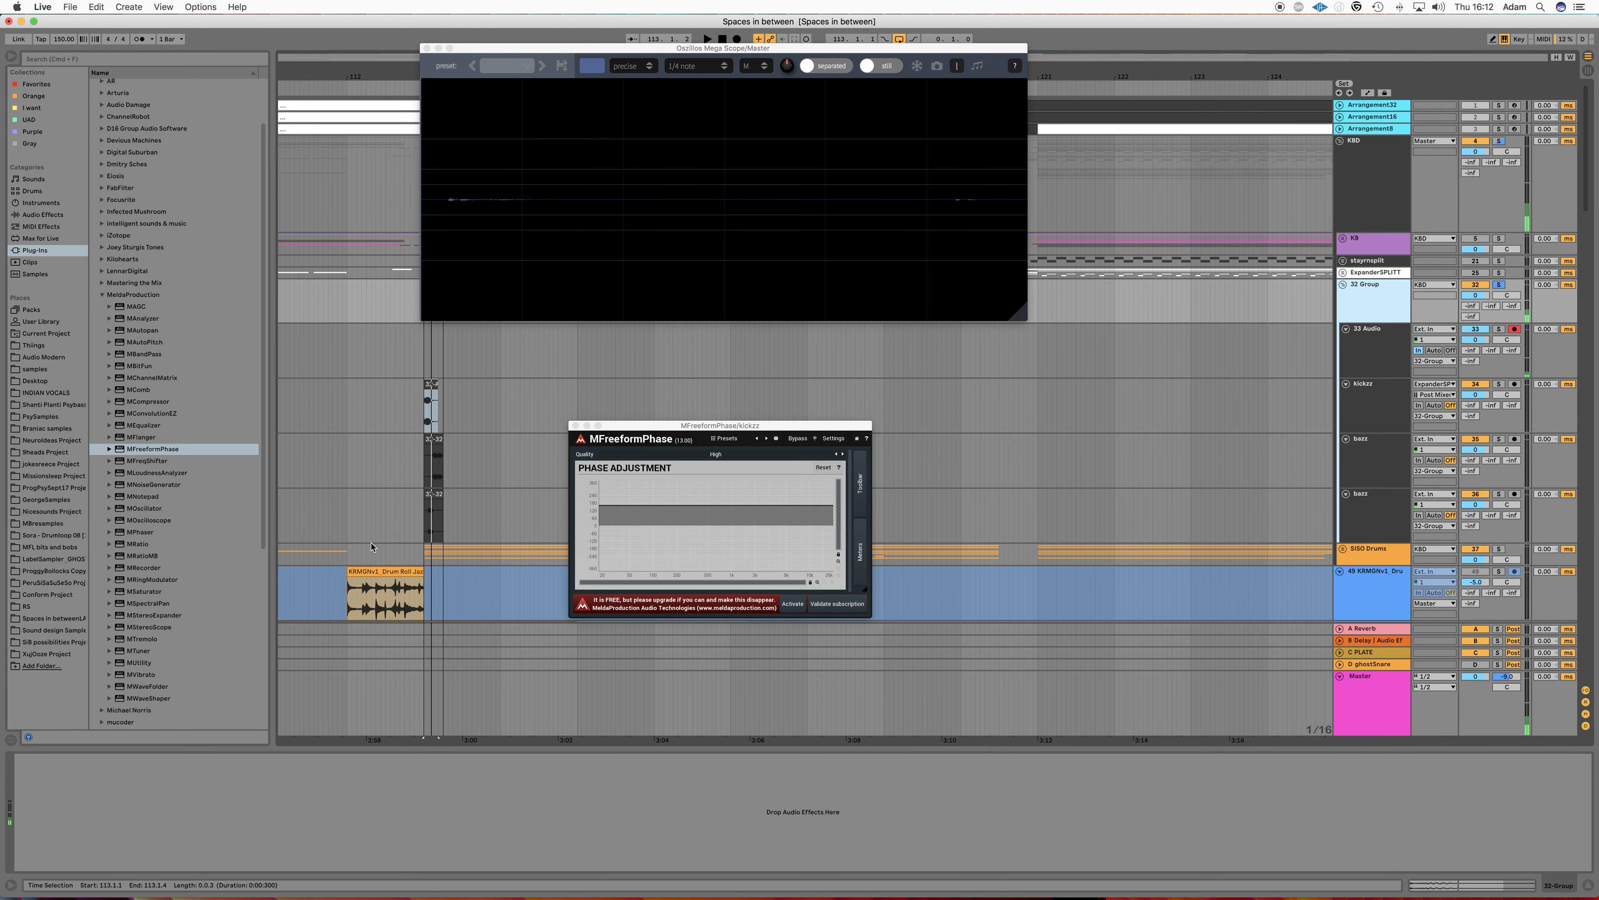
drag(148, 448, 246, 811)
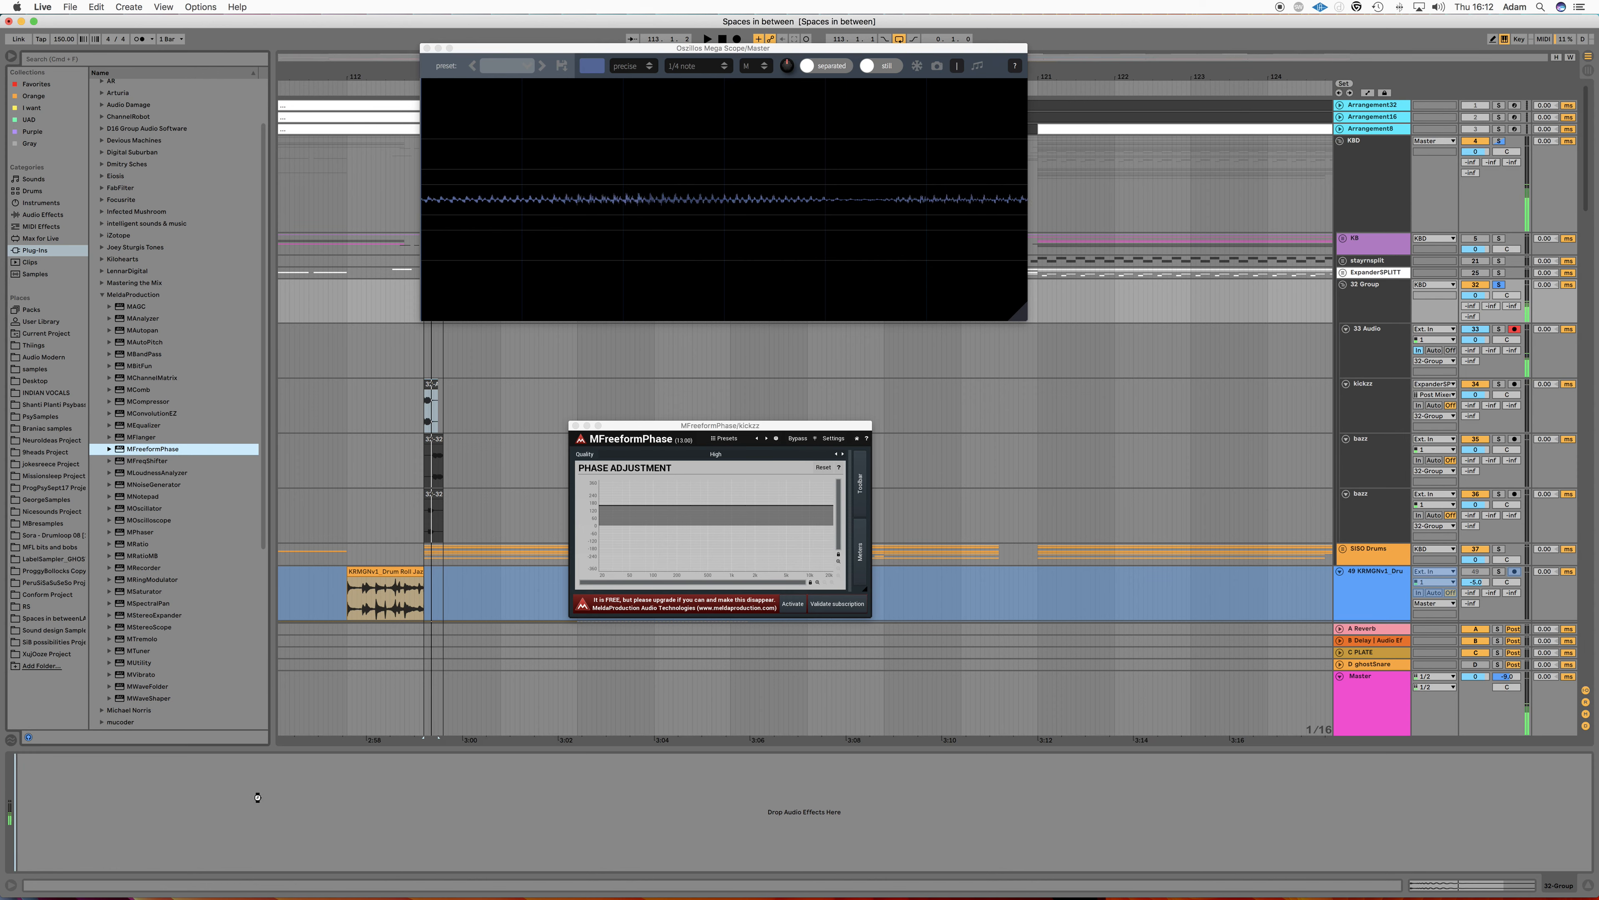
drag(257, 801, 257, 802)
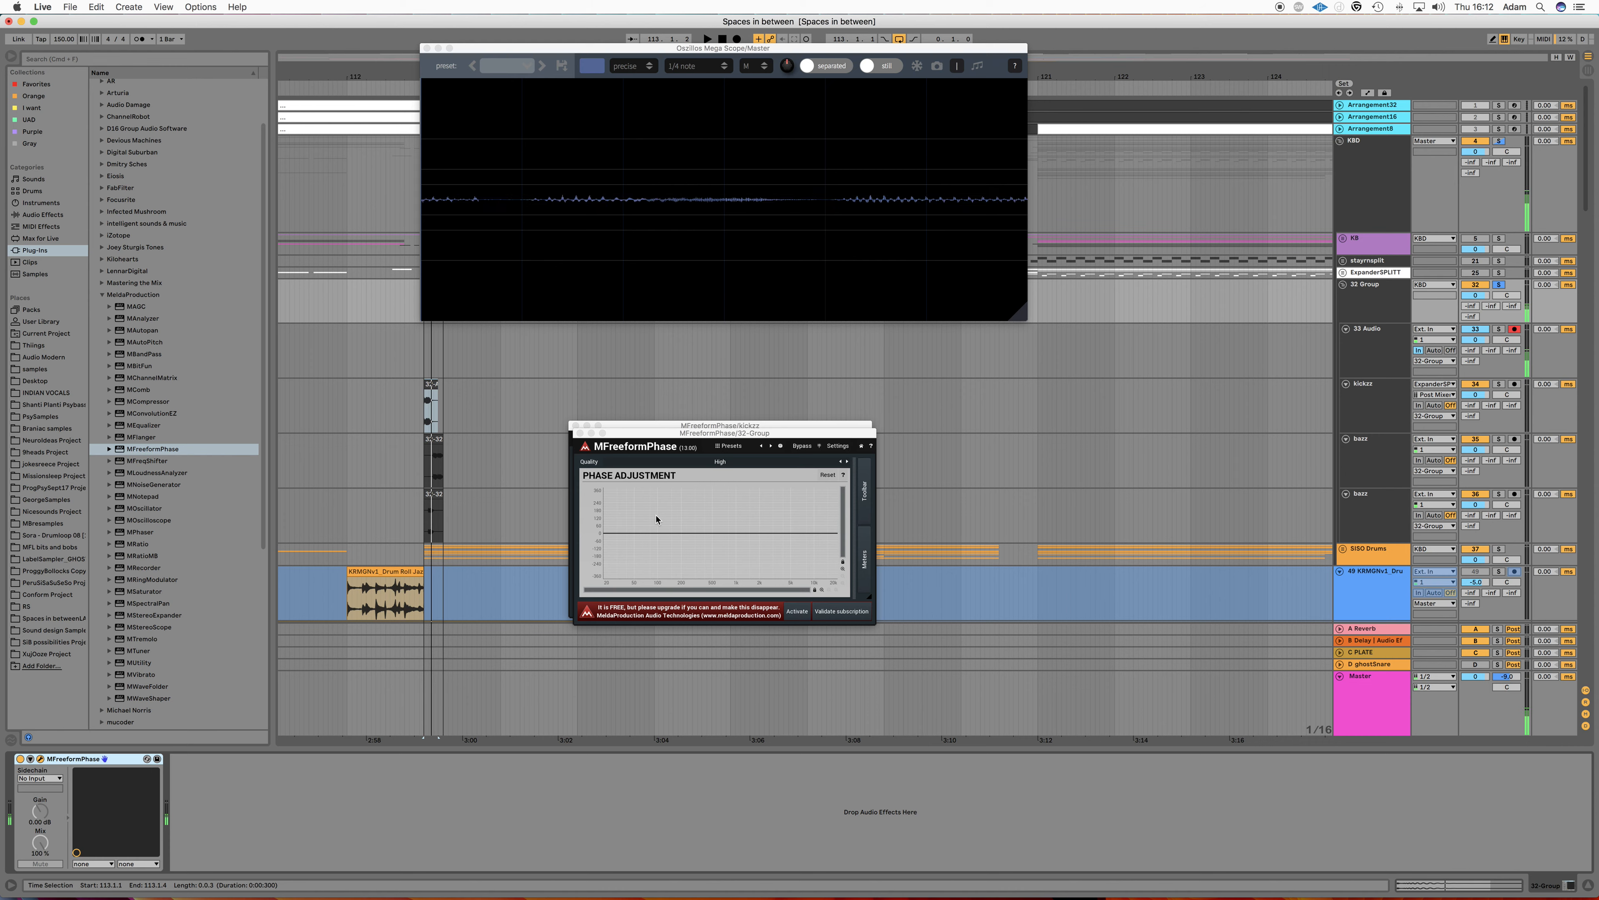
Step: Enable drawing mode and snap to grid Y for the phase adjustment curve of the 32 Group's MFreeformPhase
right_click(618, 512)
click(653, 563)
click(878, 567)
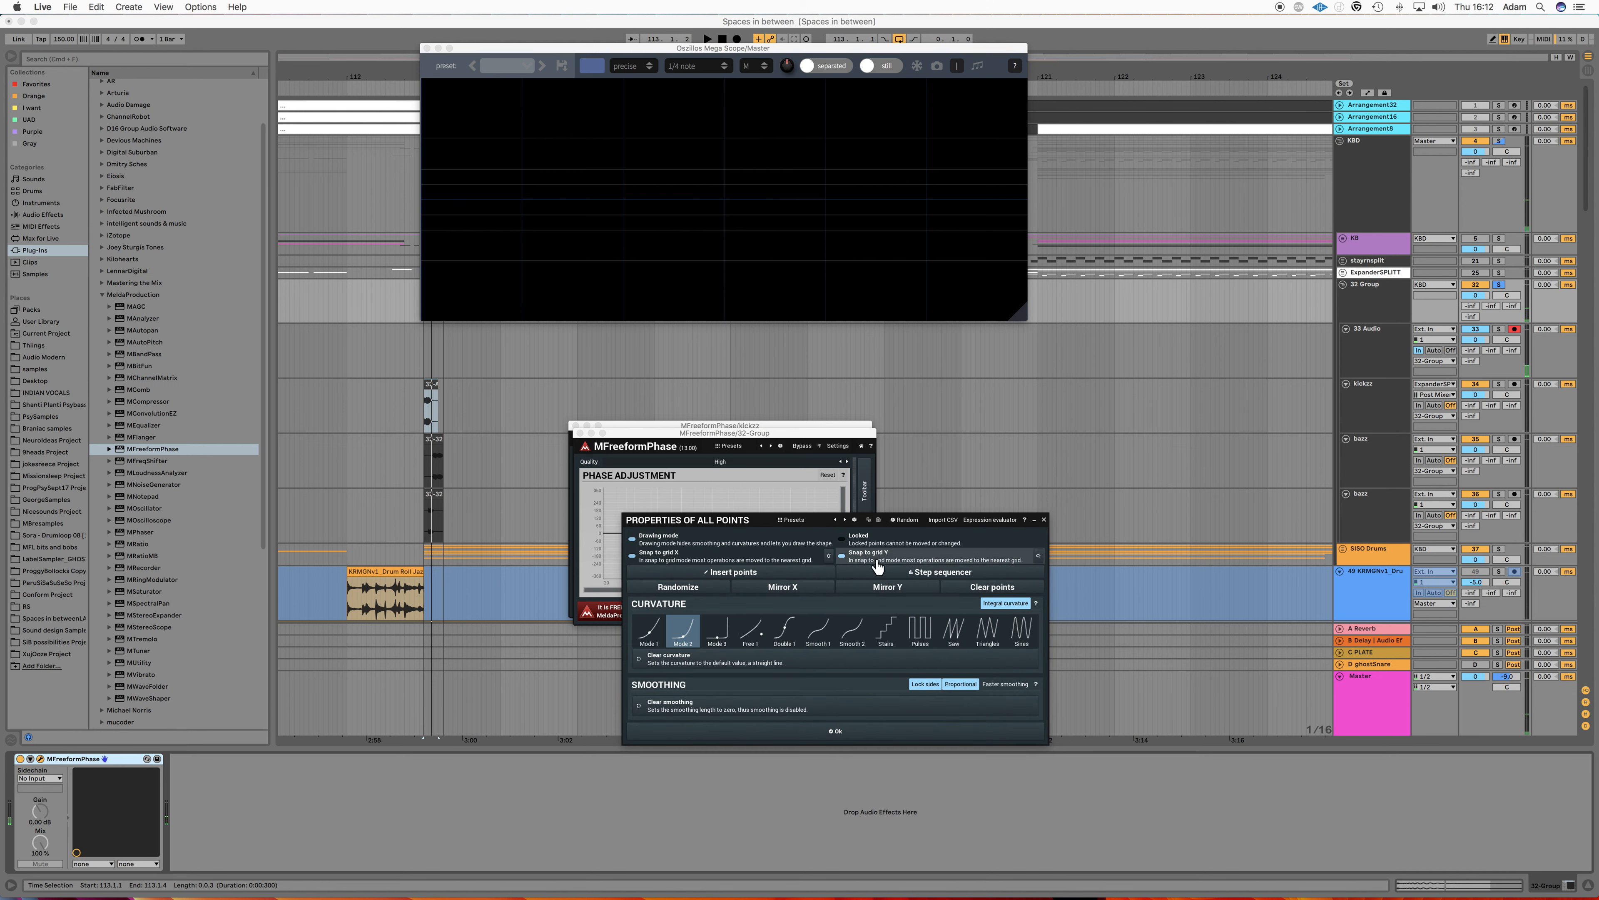
click(1044, 520)
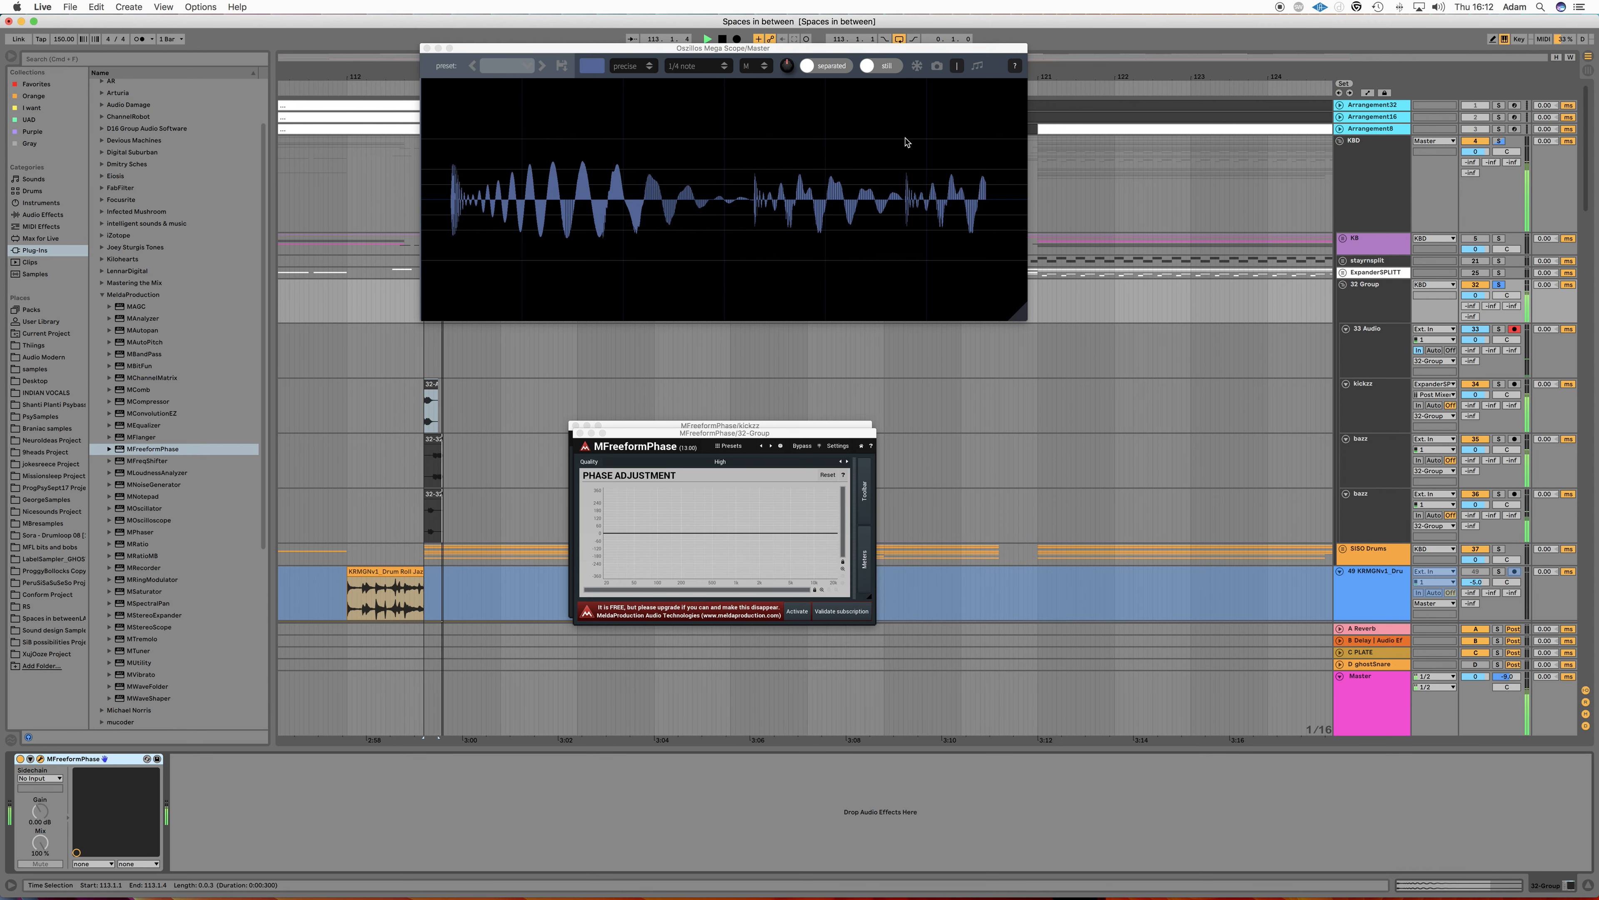
Step: Try a flat phase curve below zero in the 32 Group's MFreeformPhase, then redraw it well above zero across all frequencies during playback
drag(603, 546, 845, 545)
mouse_move(650, 546)
mouse_down()
mouse_move(608, 550)
mouse_move(835, 556)
mouse_move(797, 559)
mouse_up()
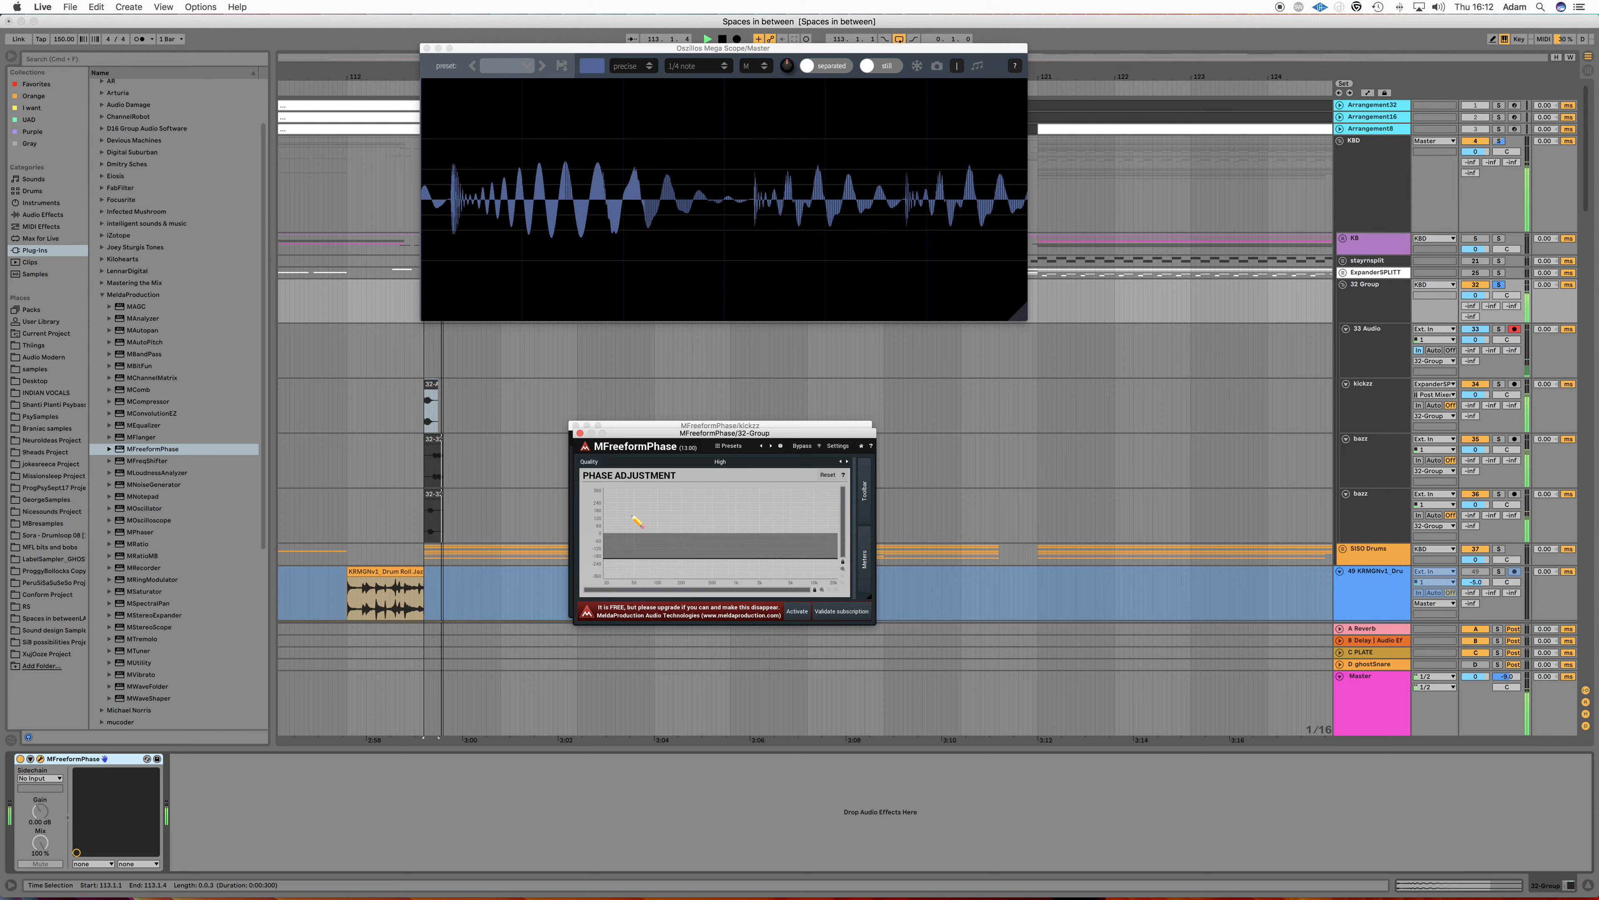
drag(608, 510, 842, 510)
mouse_move(625, 507)
mouse_down()
mouse_move(596, 508)
mouse_move(835, 507)
mouse_move(608, 501)
mouse_up()
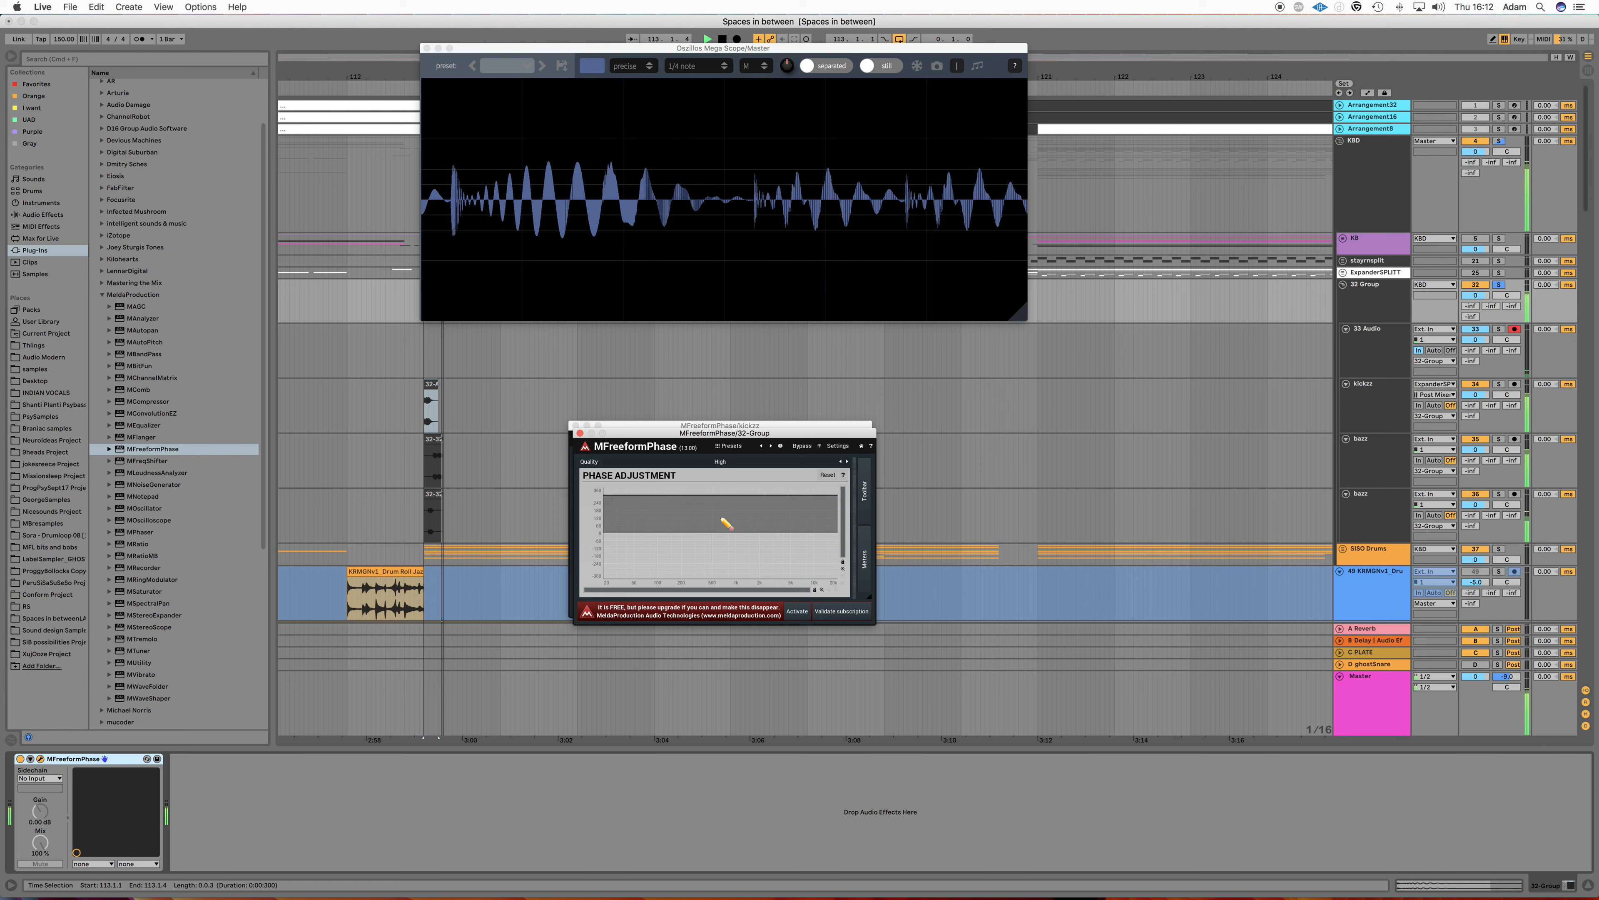
key(space)
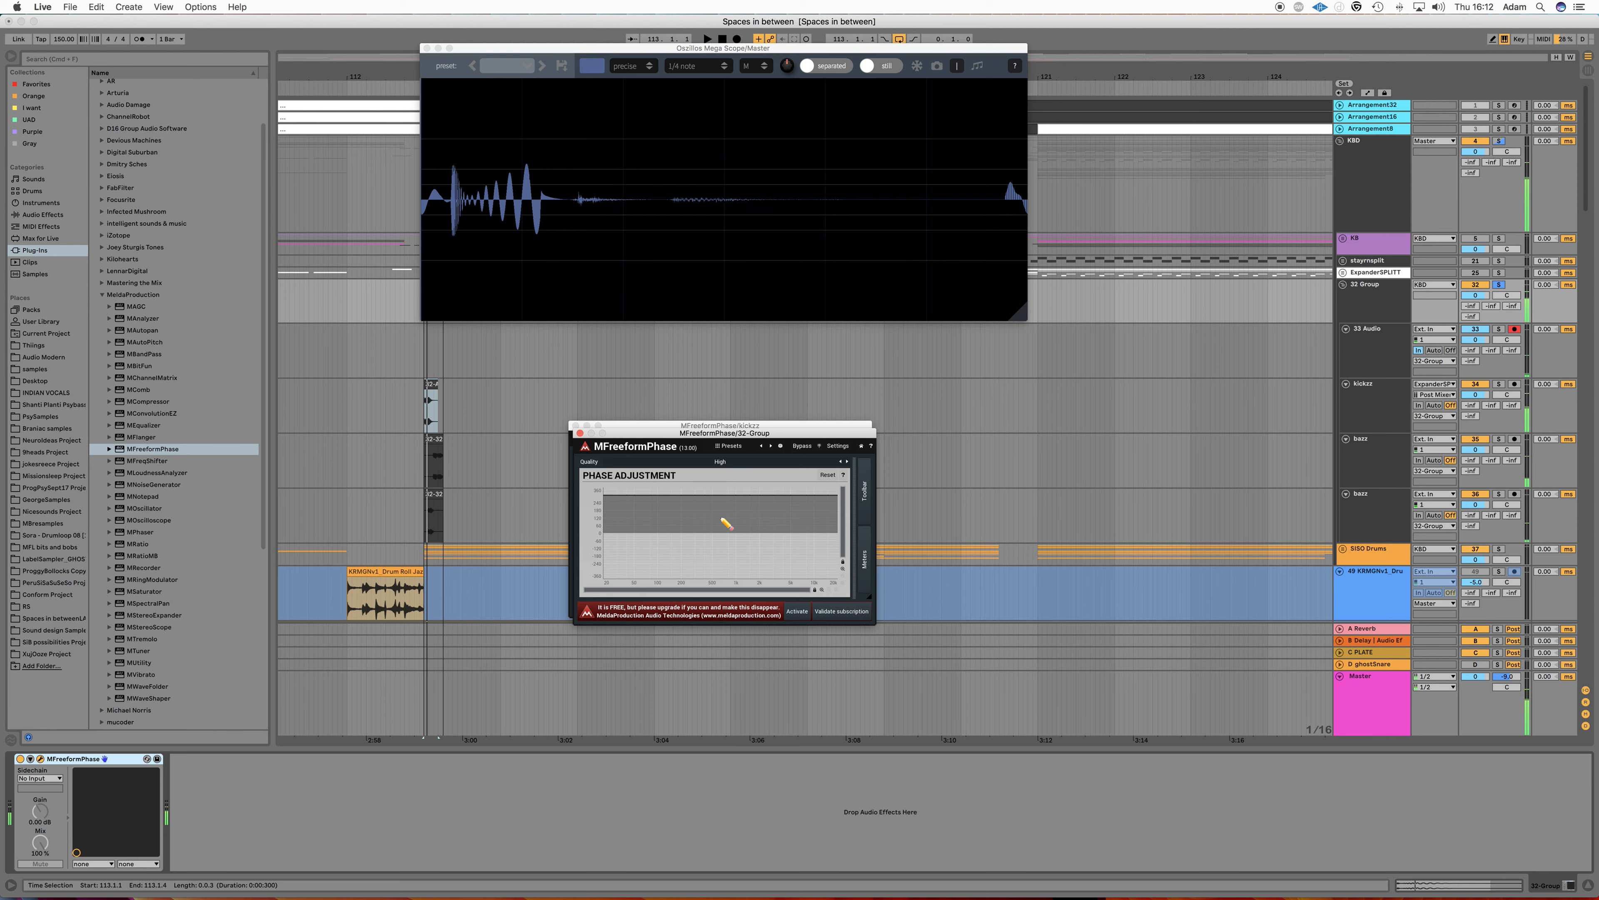